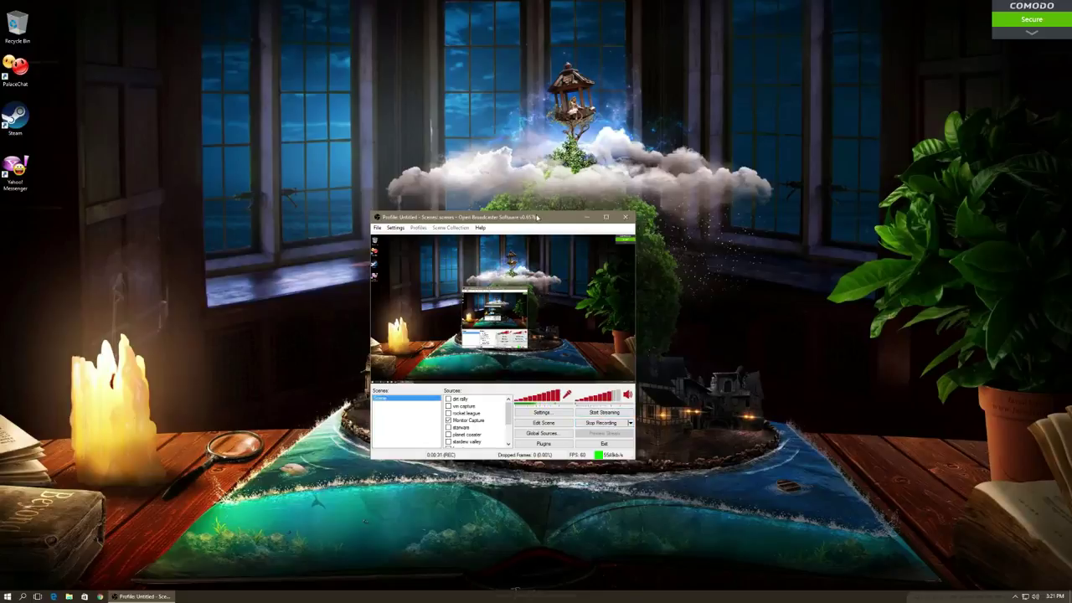
left_click_drag(536, 219, 525, 217)
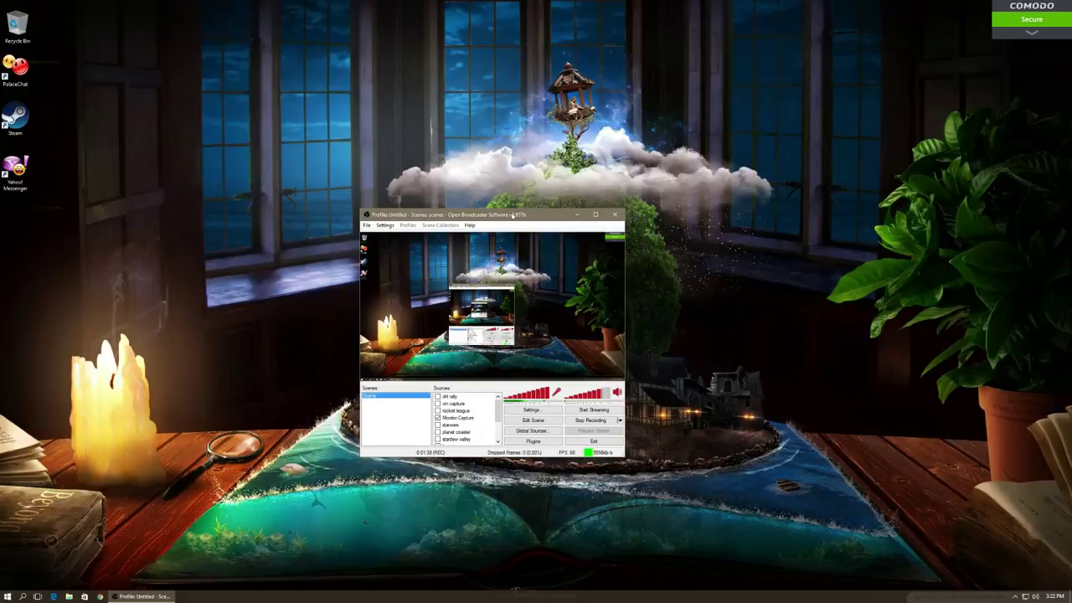
Step: Find the restore point settings by searching Control Panel for "restore", and bring System Properties to the middle of the desktop
right_click(6, 598)
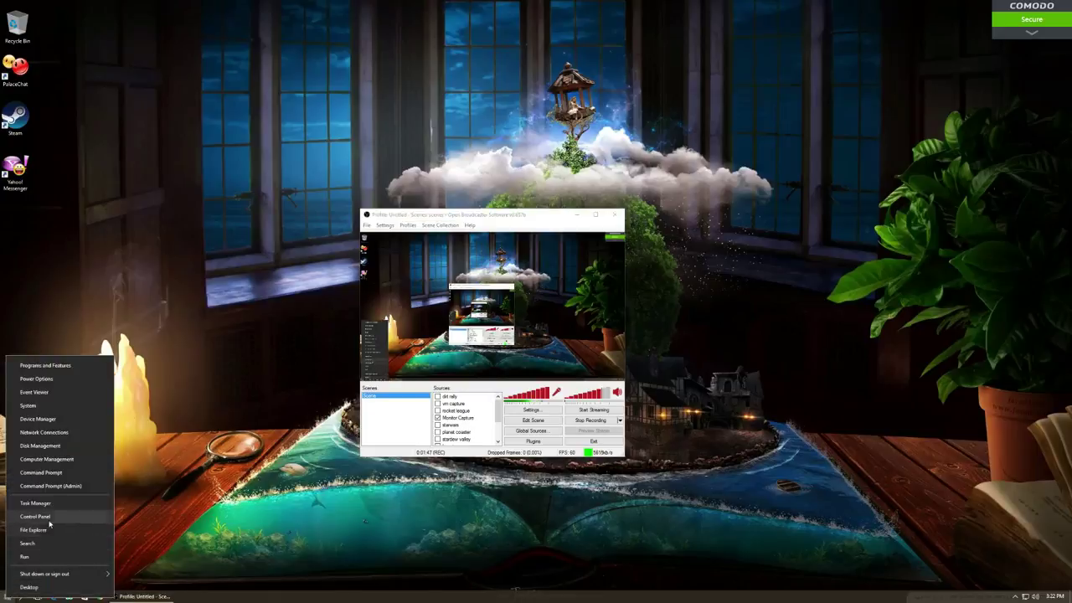
left_click(74, 516)
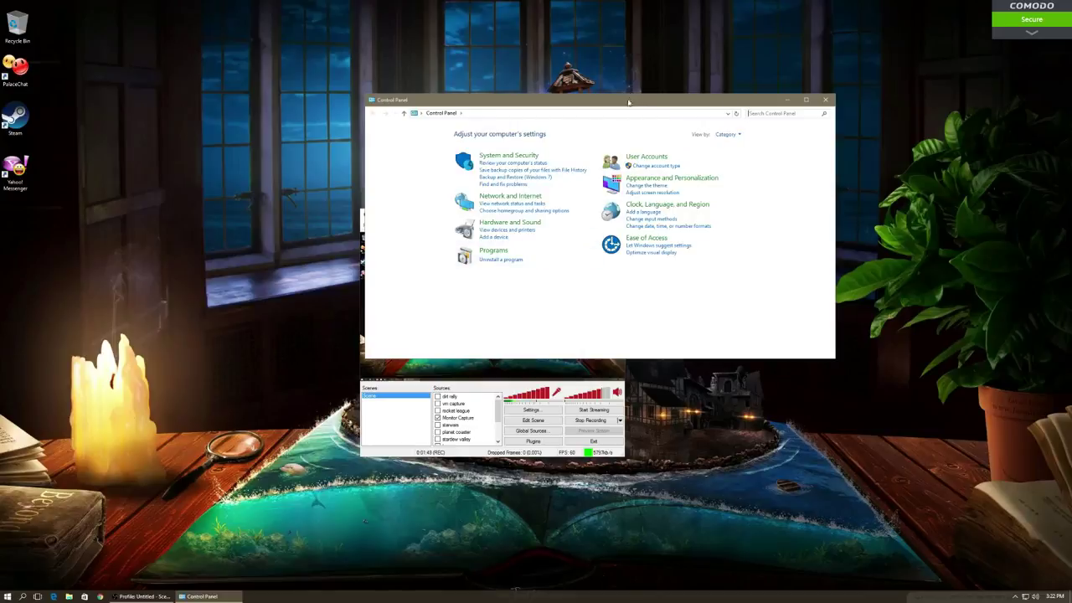
left_click_drag(628, 104, 608, 107)
left_click(758, 118)
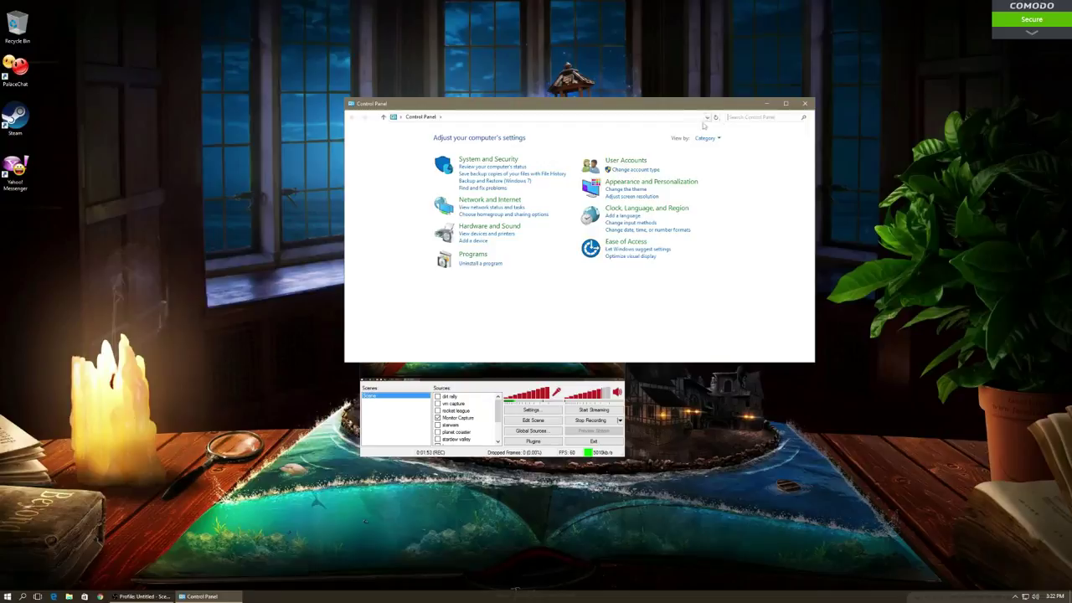
type("restore")
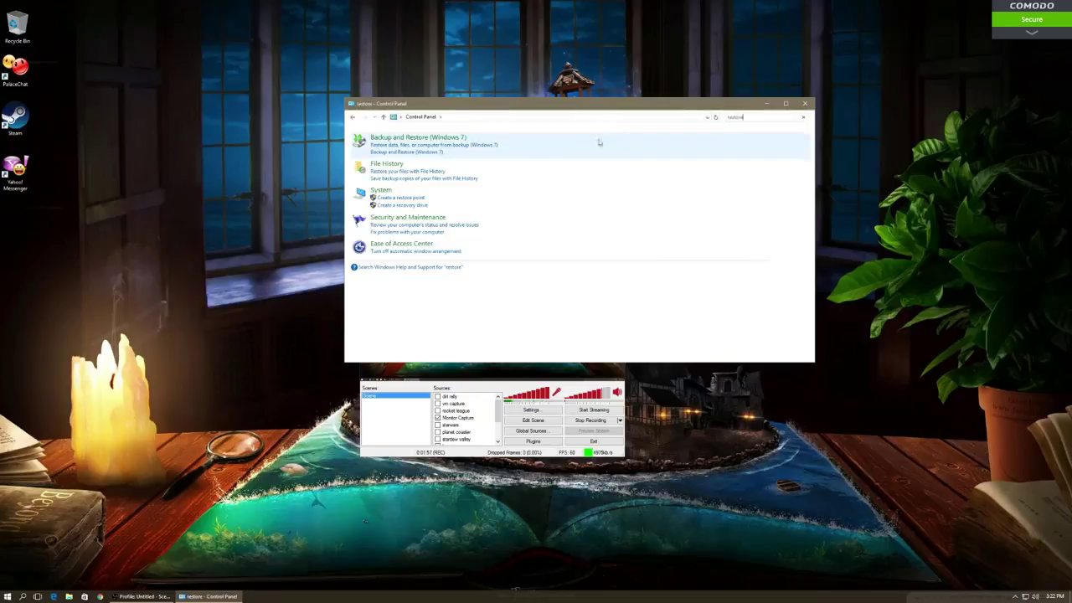
left_click(395, 200)
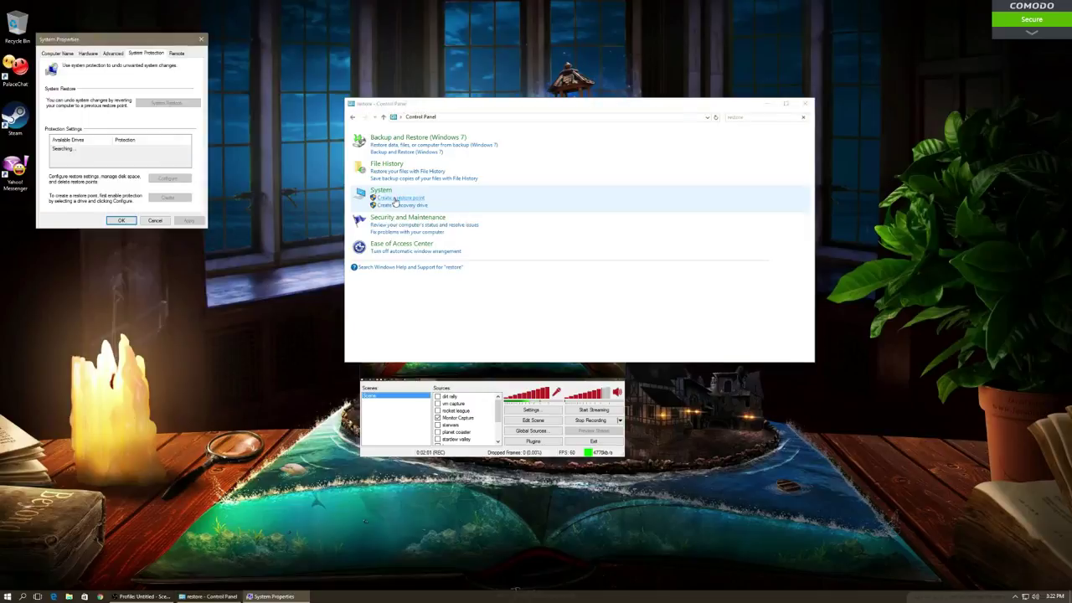
left_click(801, 106)
left_click_drag(115, 44, 464, 126)
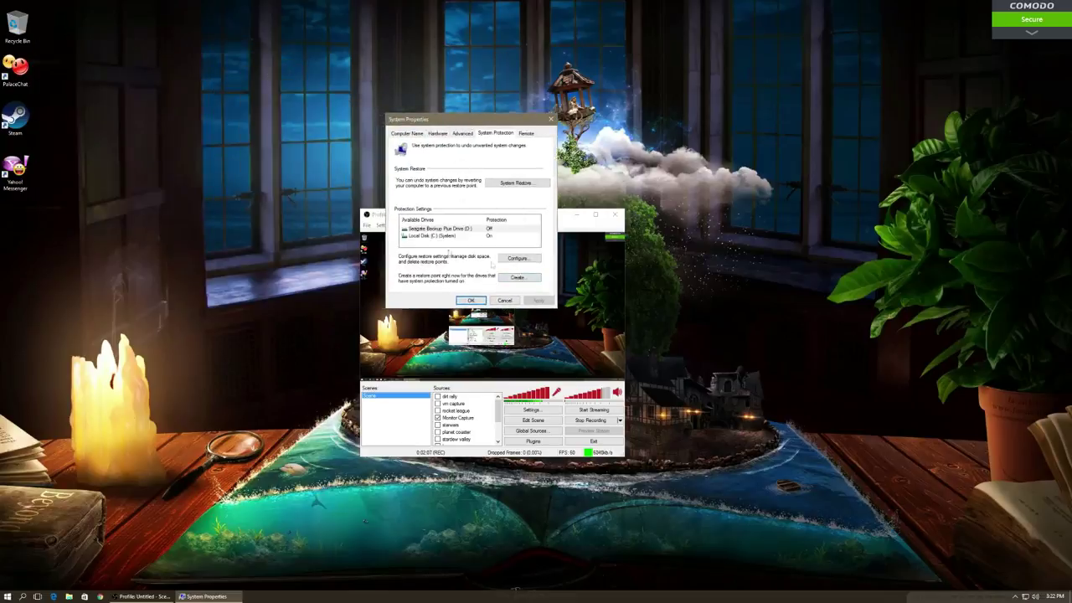
Step: View the system protection settings of the Seagate Backup Plus Drive (D:) and close them without changes
left_click(436, 232)
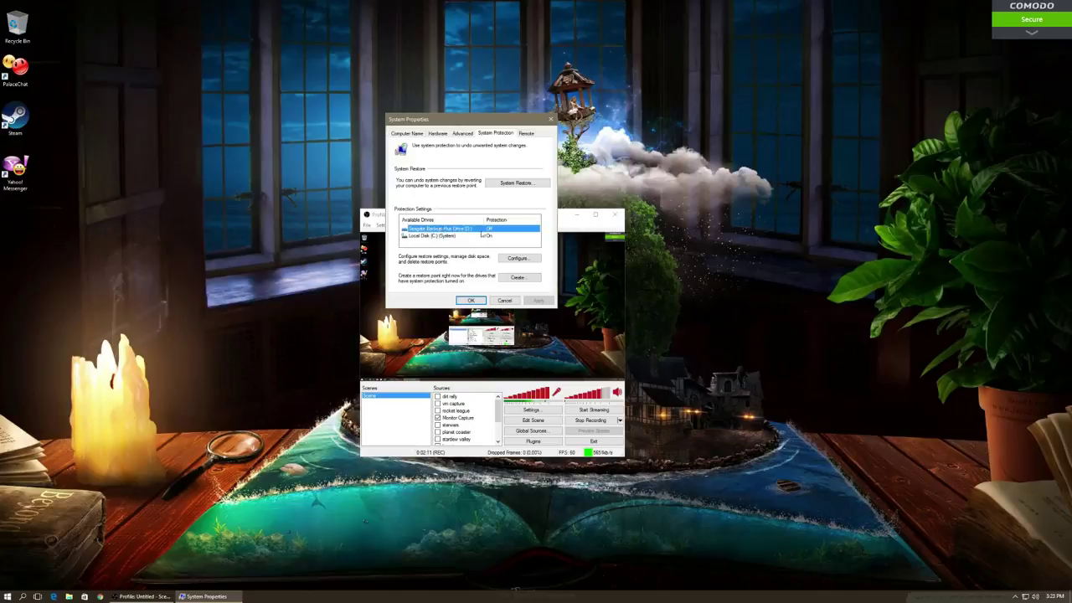
left_click(517, 258)
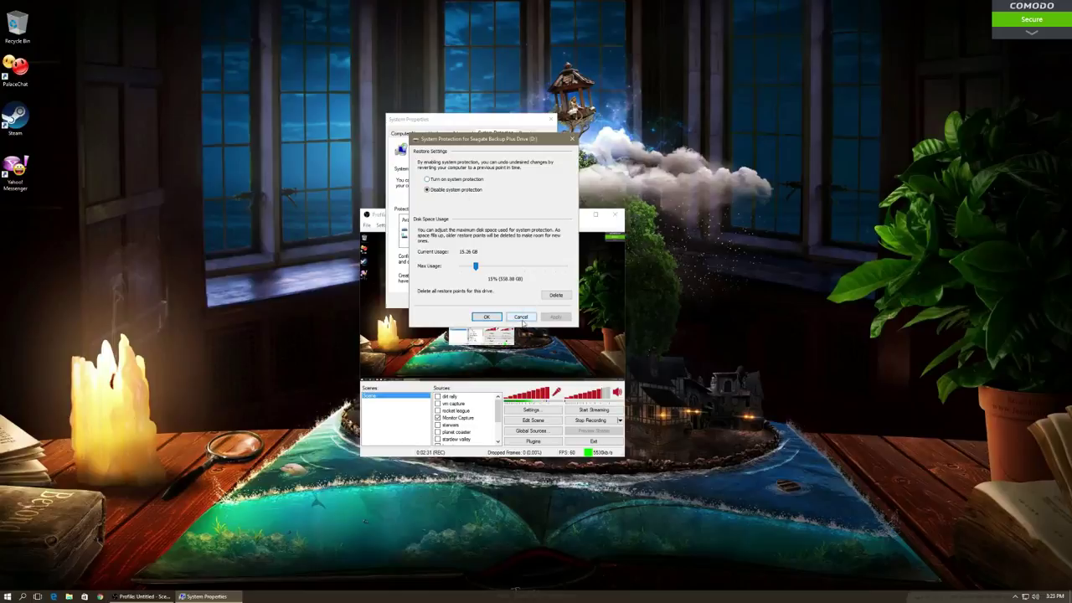
left_click(521, 316)
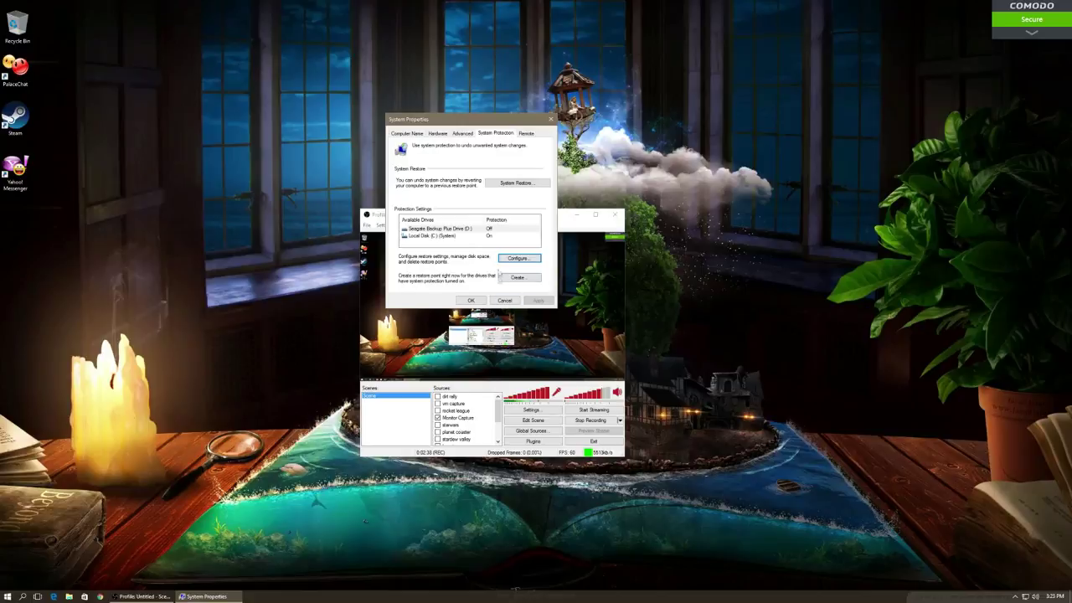
Step: Enter "beforeoptimizing" as the description of a new restore point, cancel its creation and dismiss System Properties
left_click(517, 279)
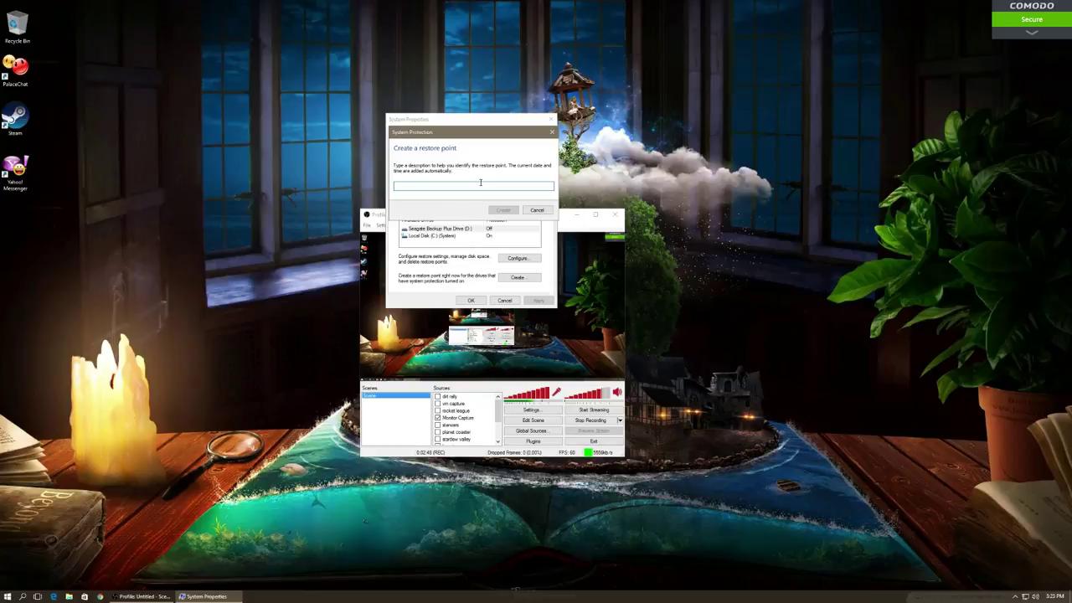
type("beforeoptimizing")
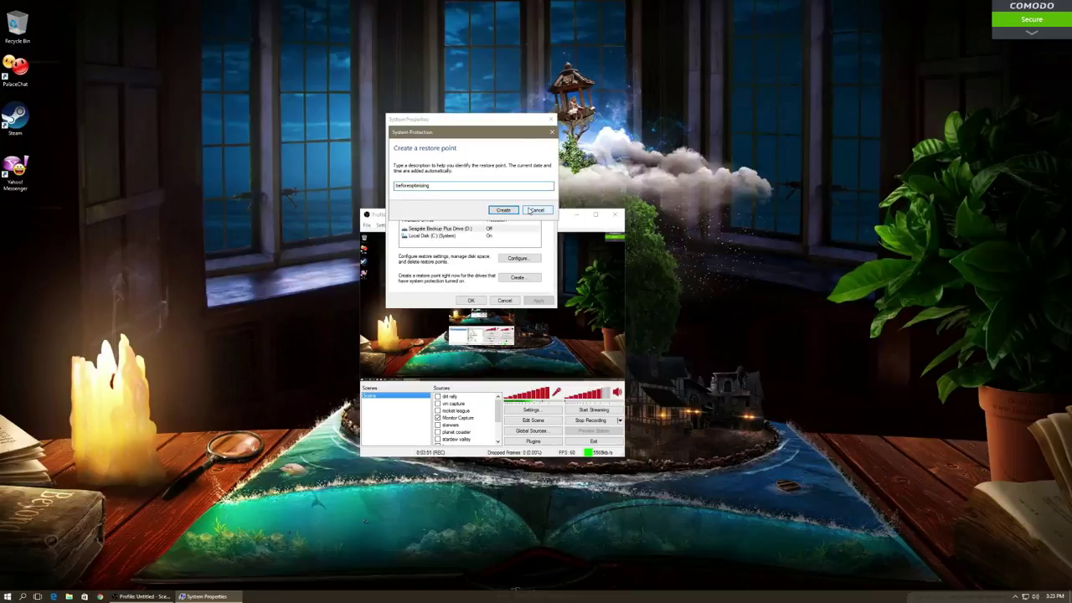
left_click(535, 211)
left_click(504, 301)
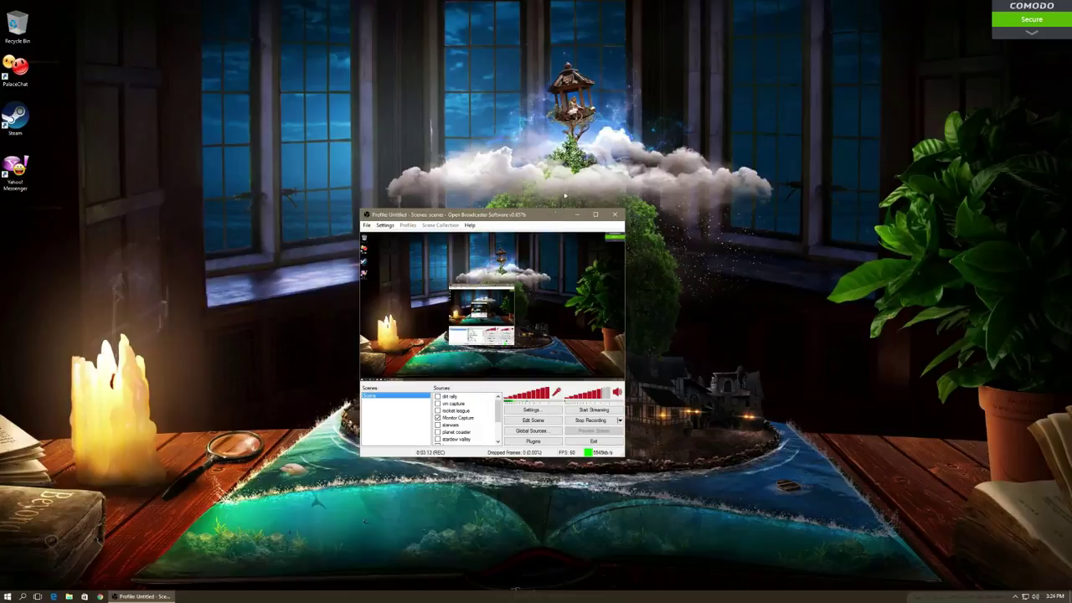
Step: Minimize the recording window, run msconfig and show the boot options in System Configuration
left_click(576, 214)
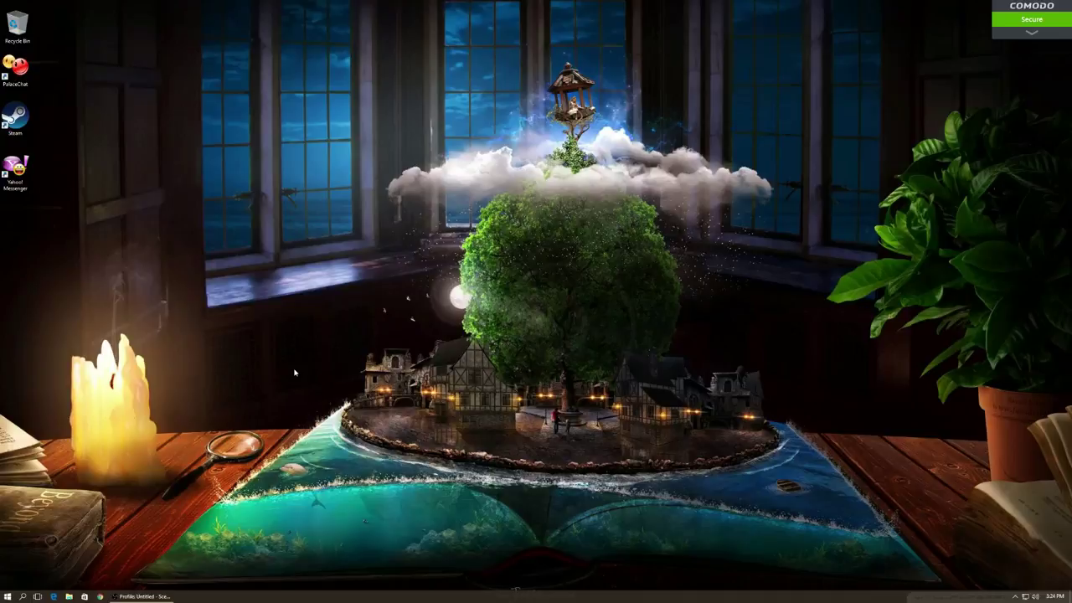
key("super+r")
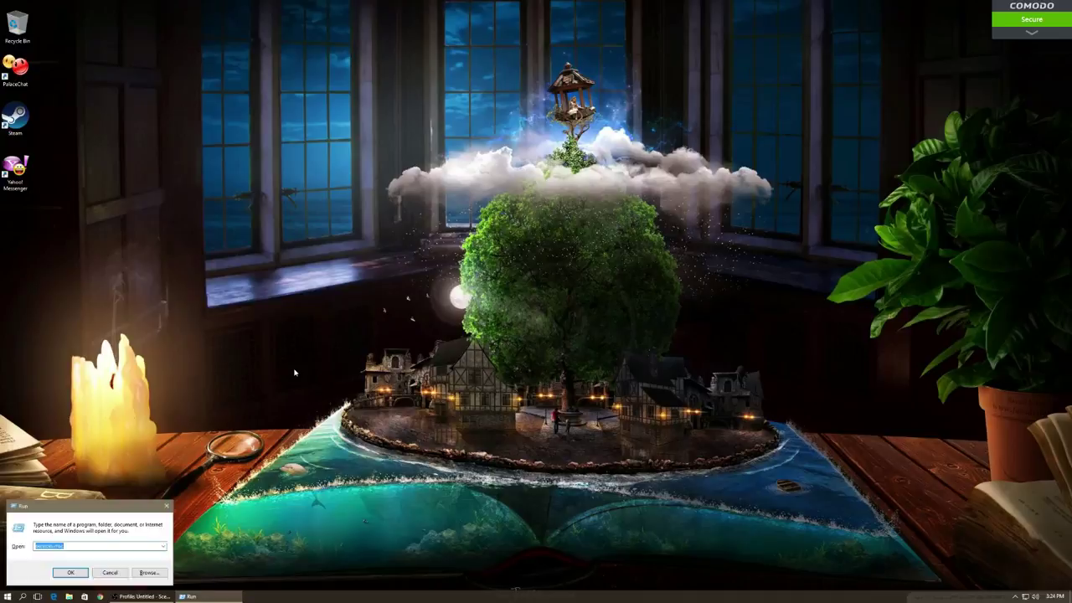
type("msconfig")
key("Return")
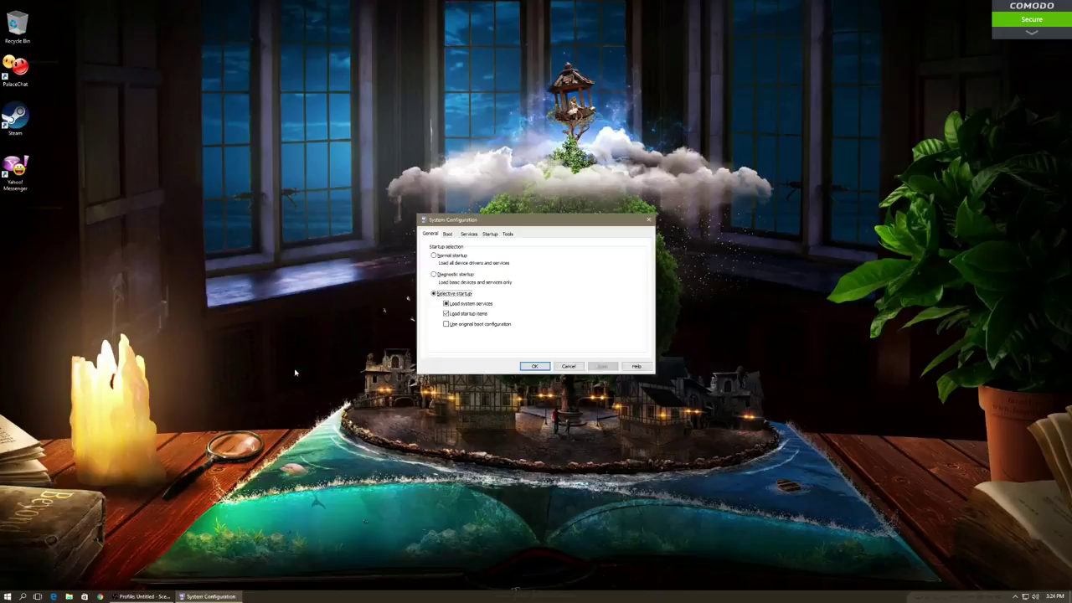
left_click(448, 235)
left_click(431, 235)
left_click(447, 235)
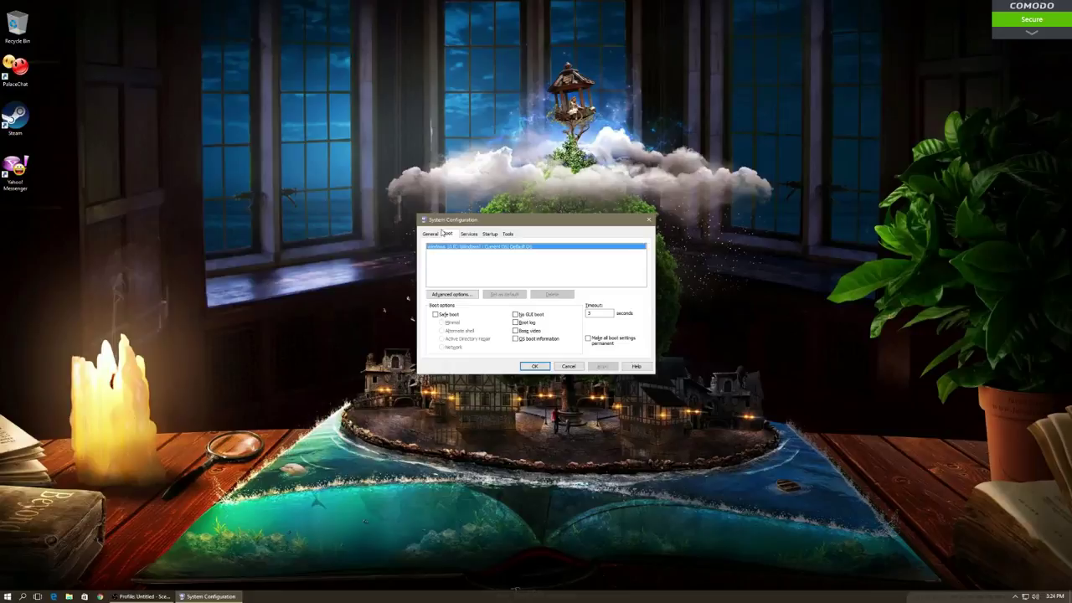
Step: Set the boot timeout to 3 seconds, apply the change and exit without restarting
double_click(601, 314)
key("BackSpace")
type("3")
left_click(606, 366)
left_click(533, 365)
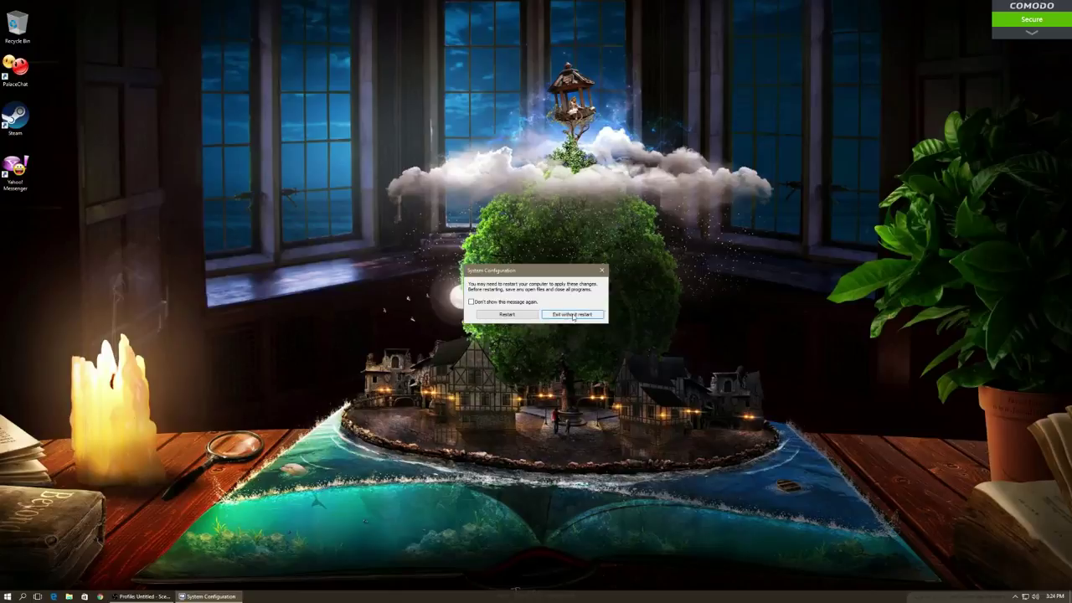
left_click(573, 315)
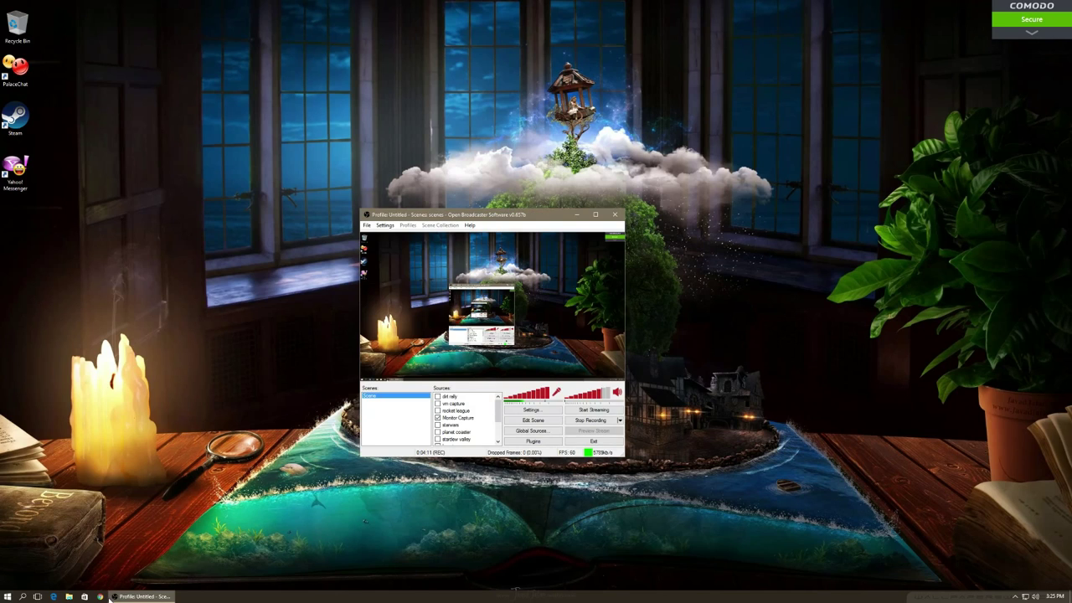
Step: Switch to Google Chrome and search the web for "glarysoft auto"
left_click(84, 596)
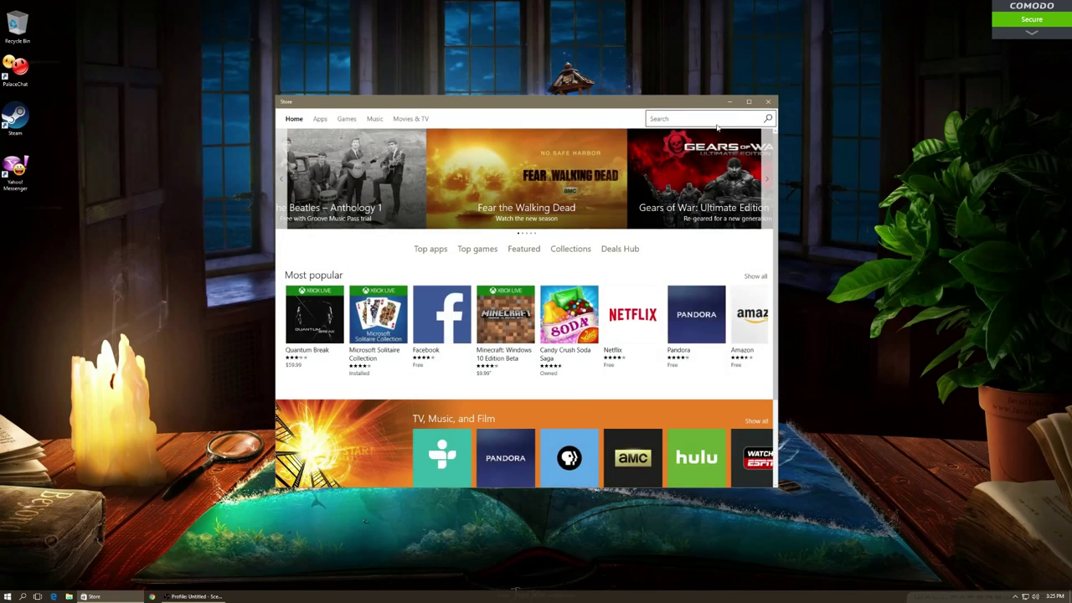
left_click(100, 596)
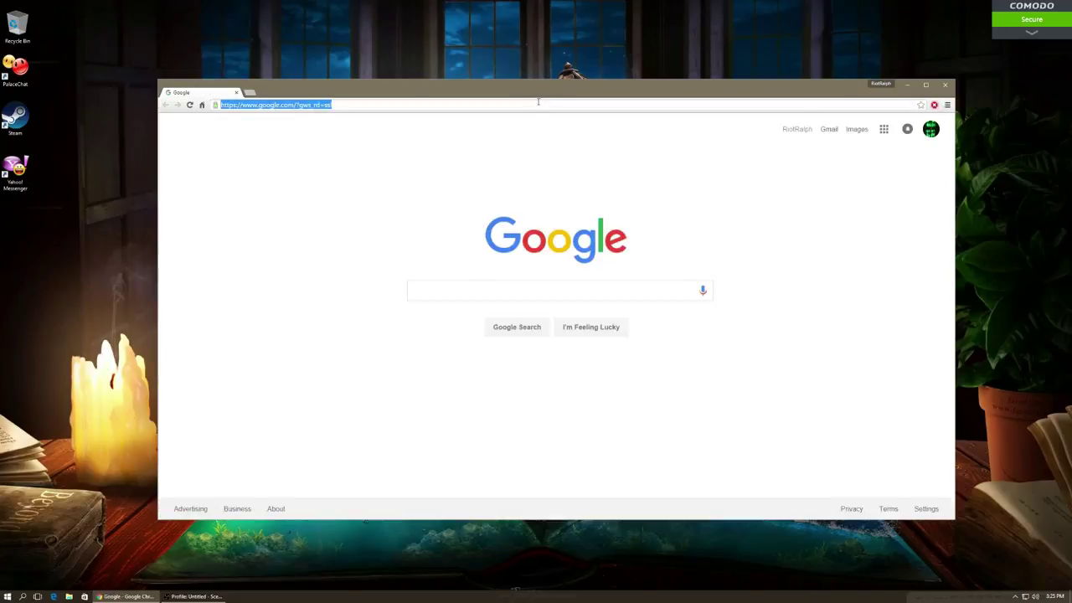
type("gla")
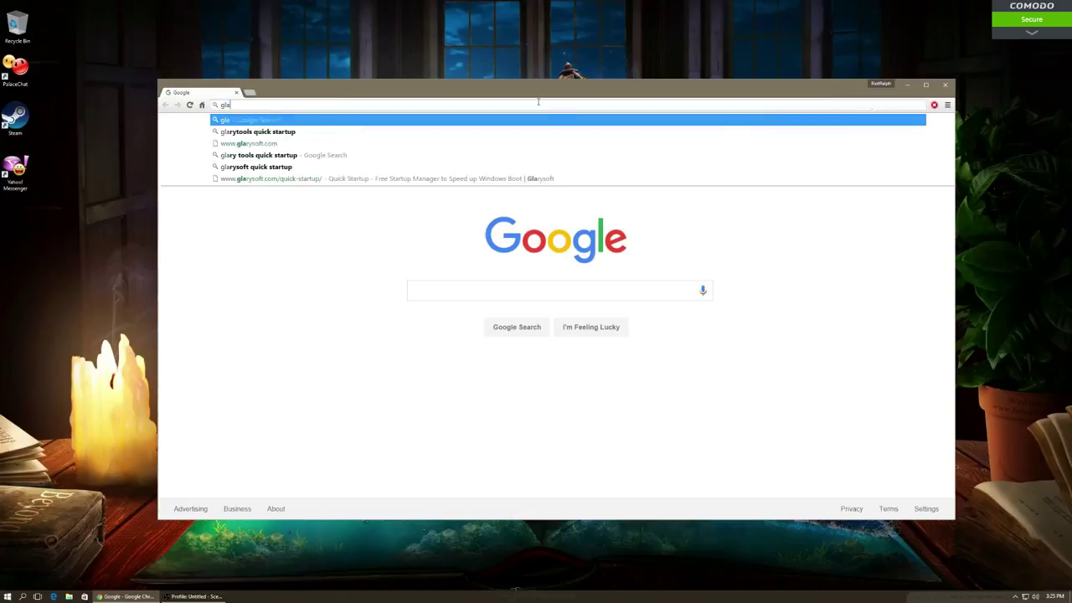
type("rysoft auto")
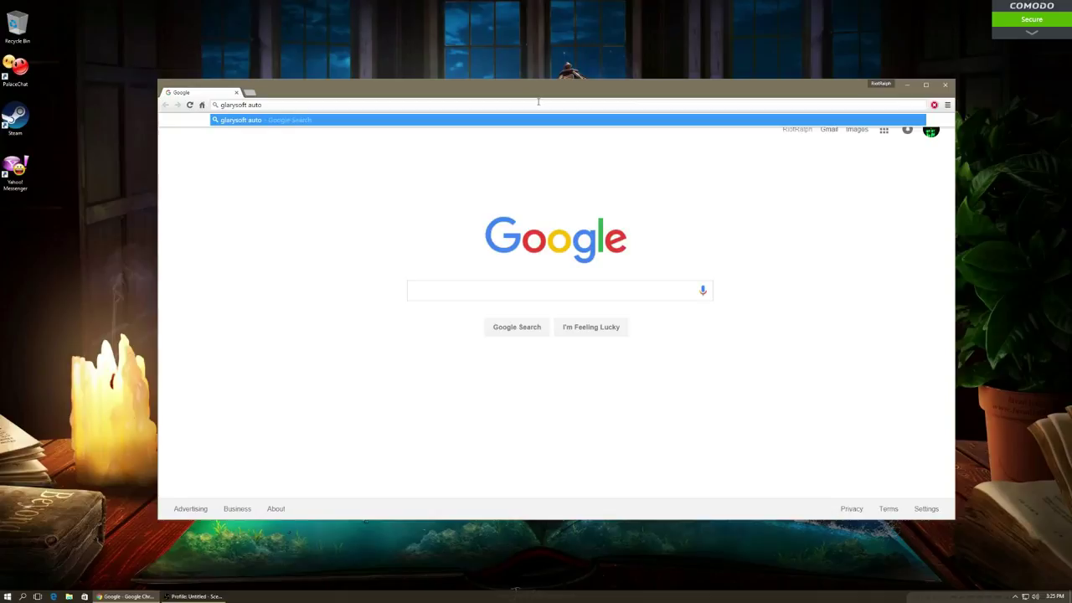
key("Return")
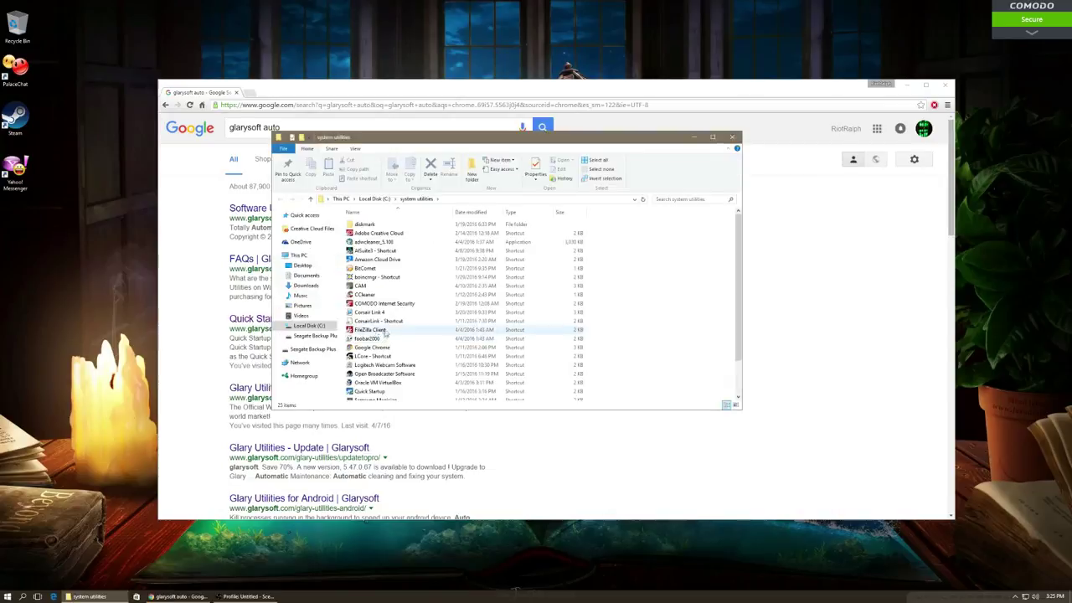
Step: Change the web search to "glarysoft quick startup" and open Glarysoft's Quick Startup product page
left_click(732, 137)
left_click_drag(291, 127, 264, 127)
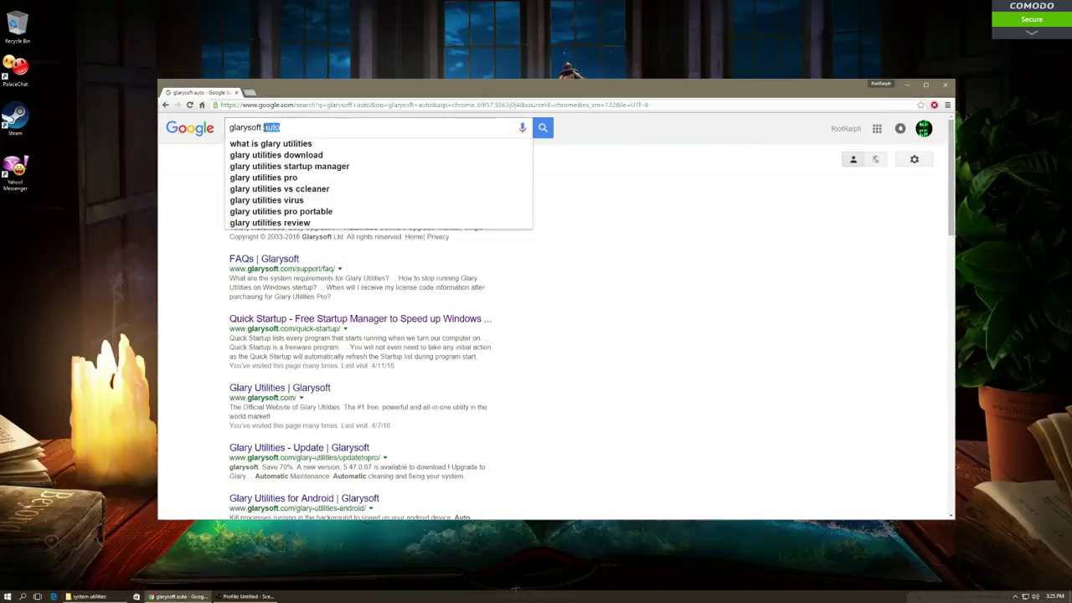
type("quick startup")
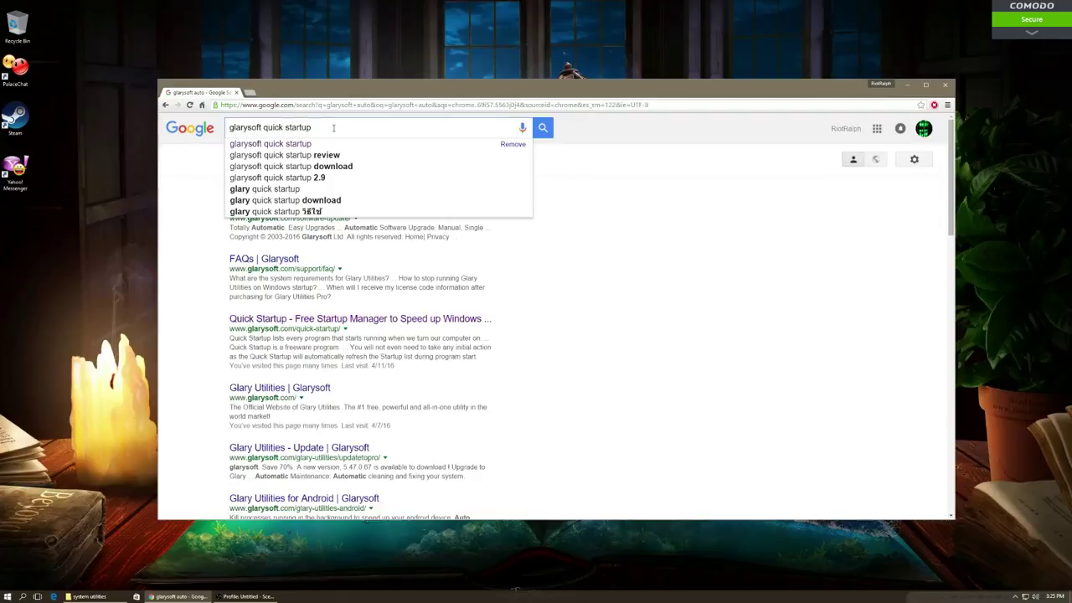
key("Return")
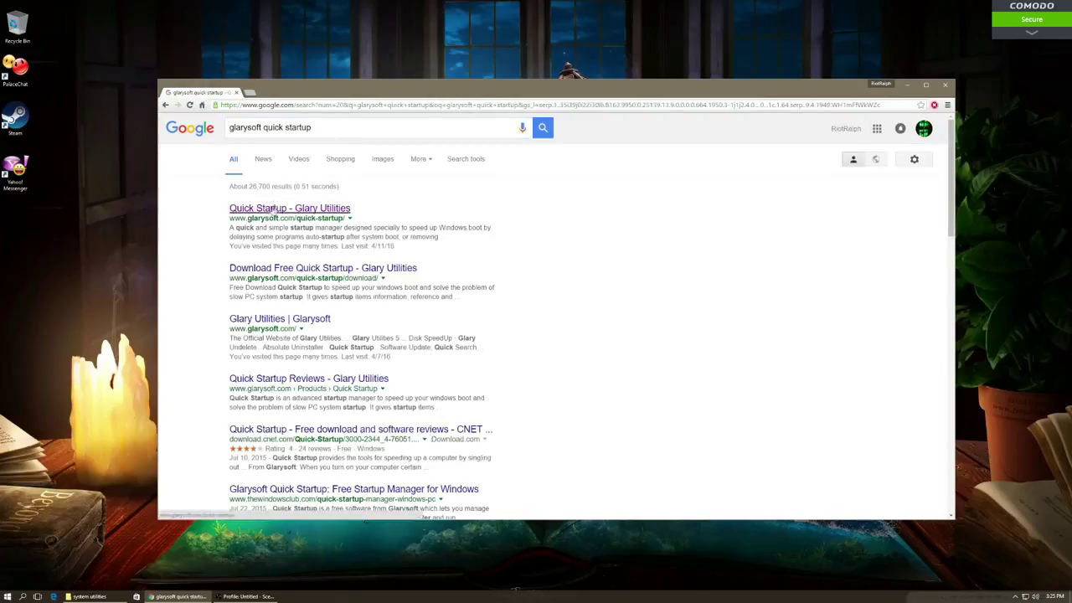
left_click(263, 210)
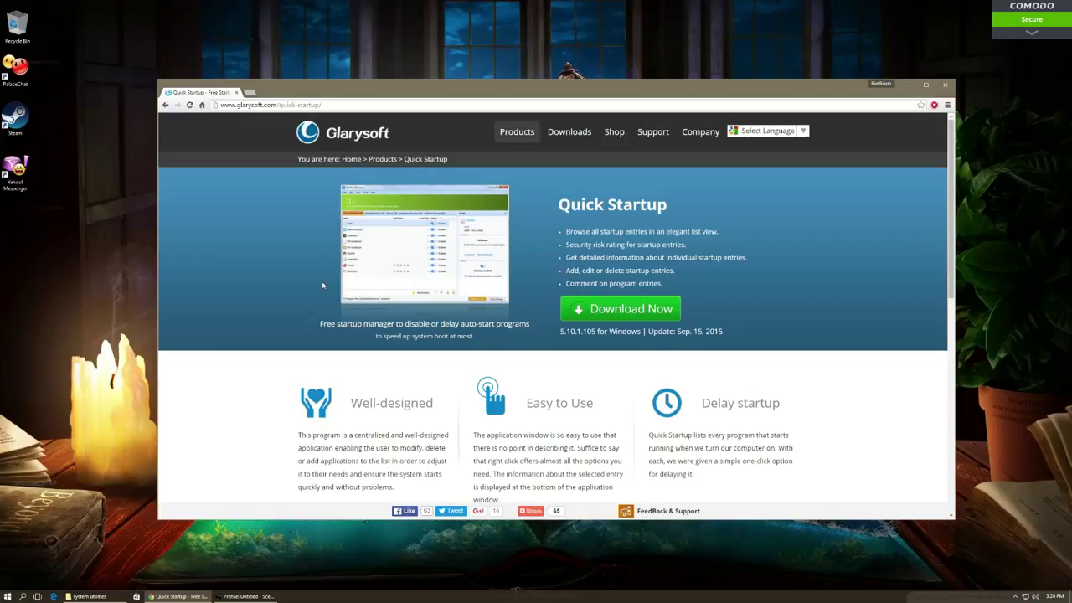
Step: Close the browser, launch Quick Startup from the system utilities folder, close that folder and show the startup programs
left_click(948, 86)
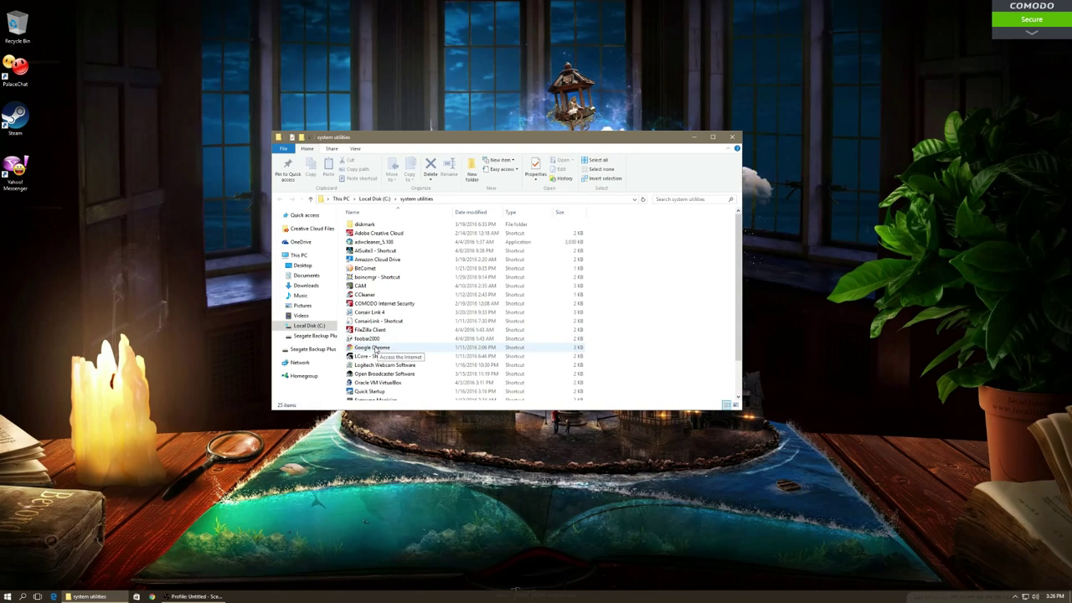
double_click(371, 392)
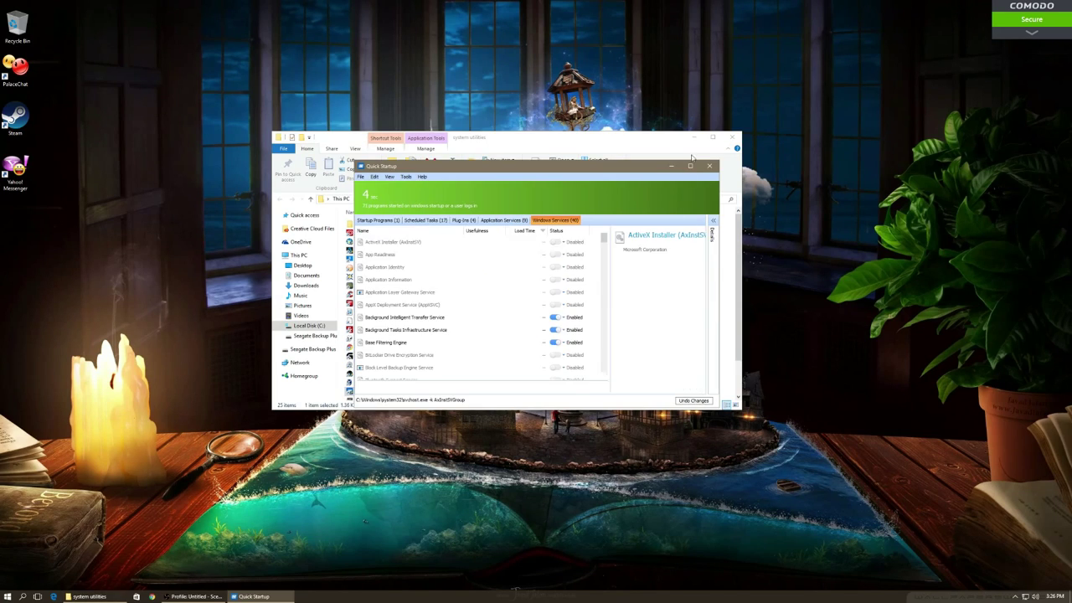
left_click(732, 137)
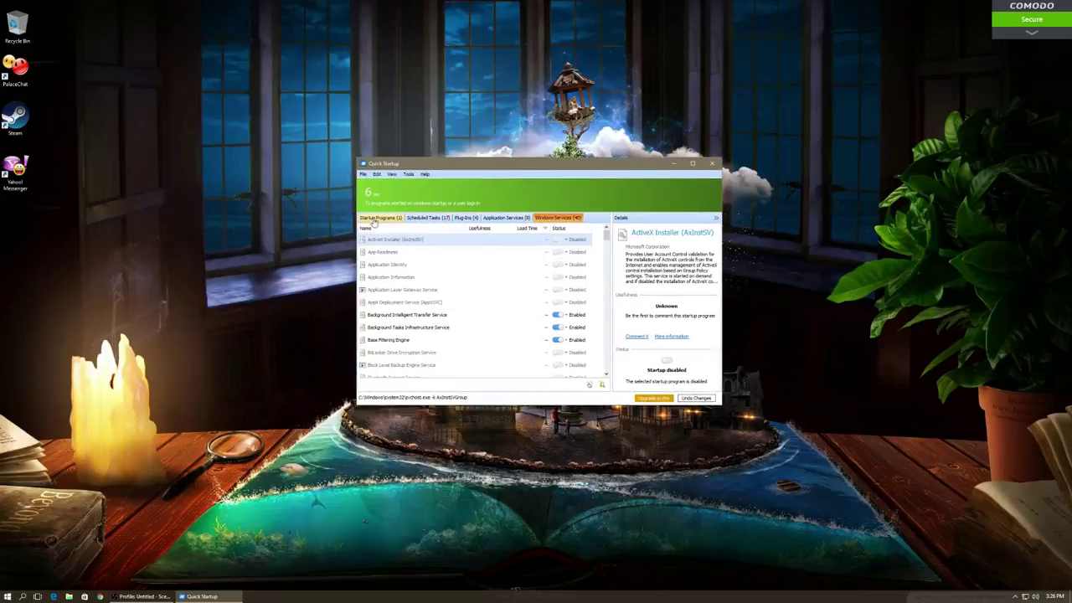
left_click(374, 218)
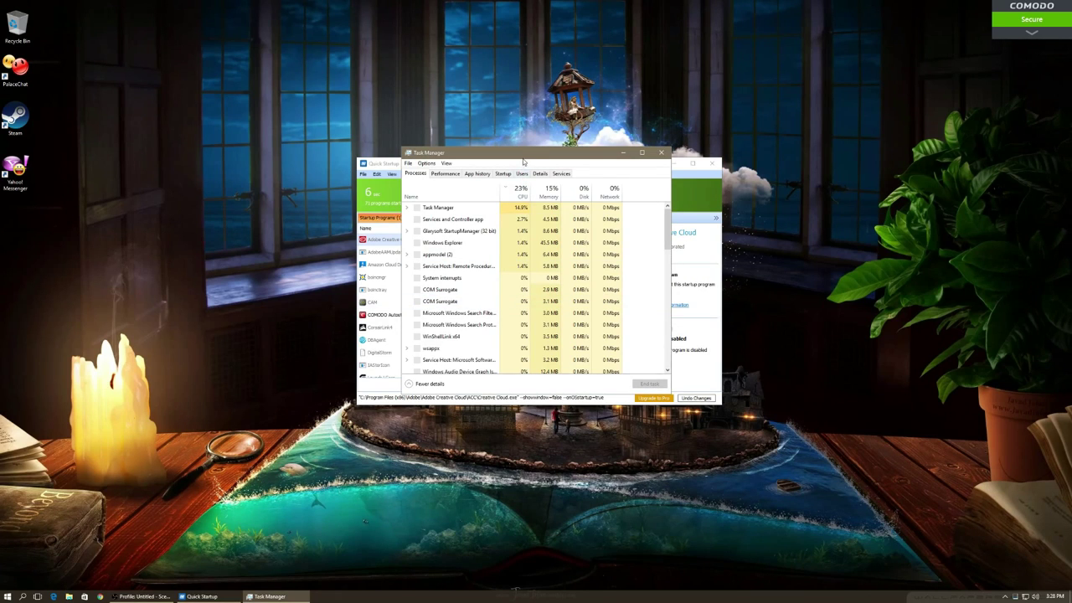
Step: Place Task Manager beside Quick Startup and look through the list of running processes
left_click_drag(526, 161, 856, 163)
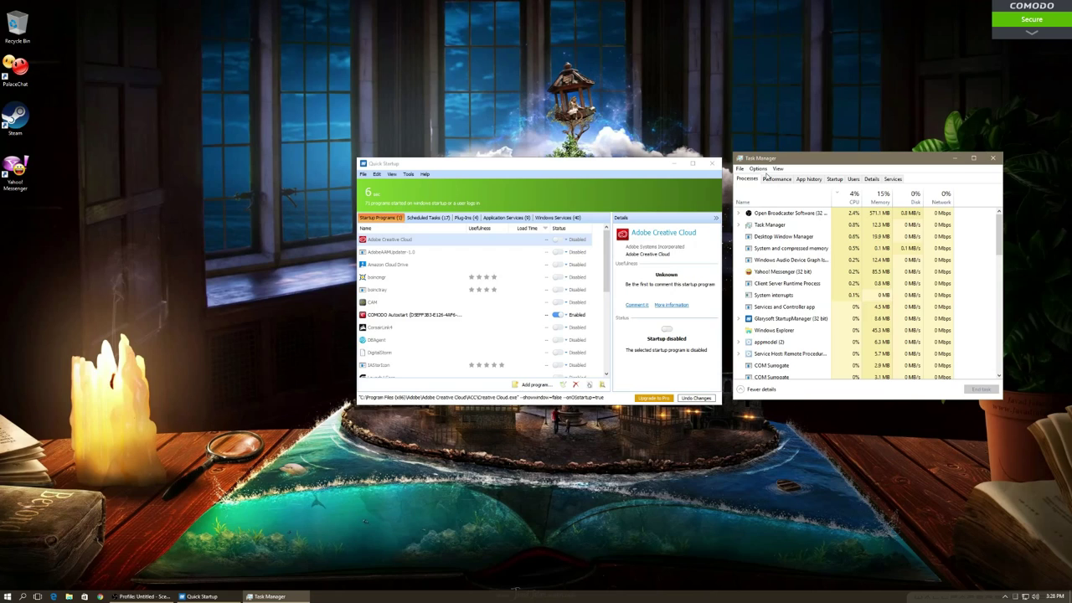
left_click(854, 201)
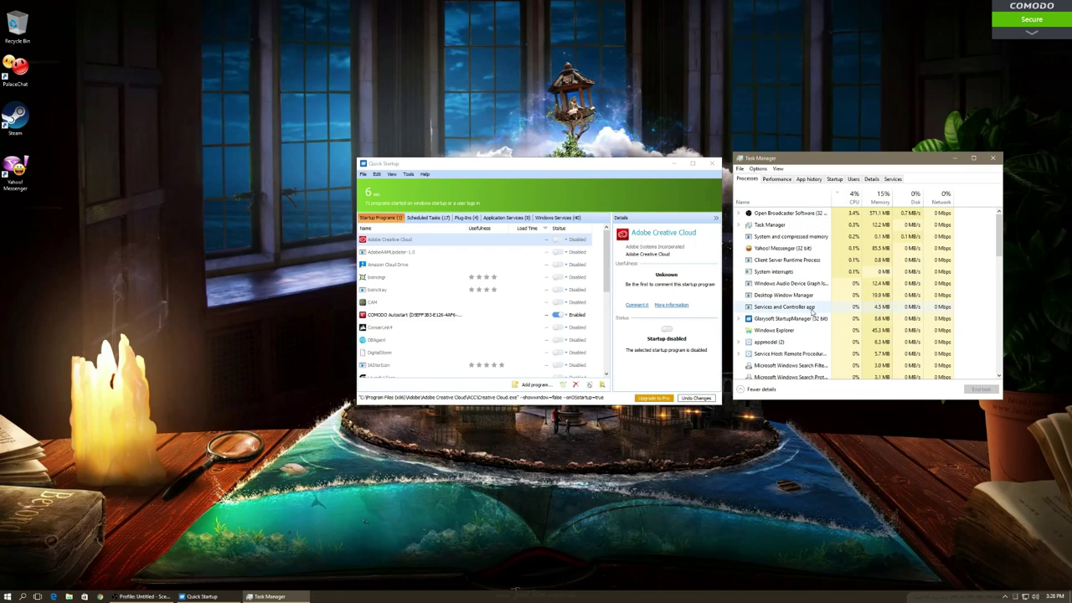
scroll(810, 310, "down", 1)
scroll(811, 310, "down", 10)
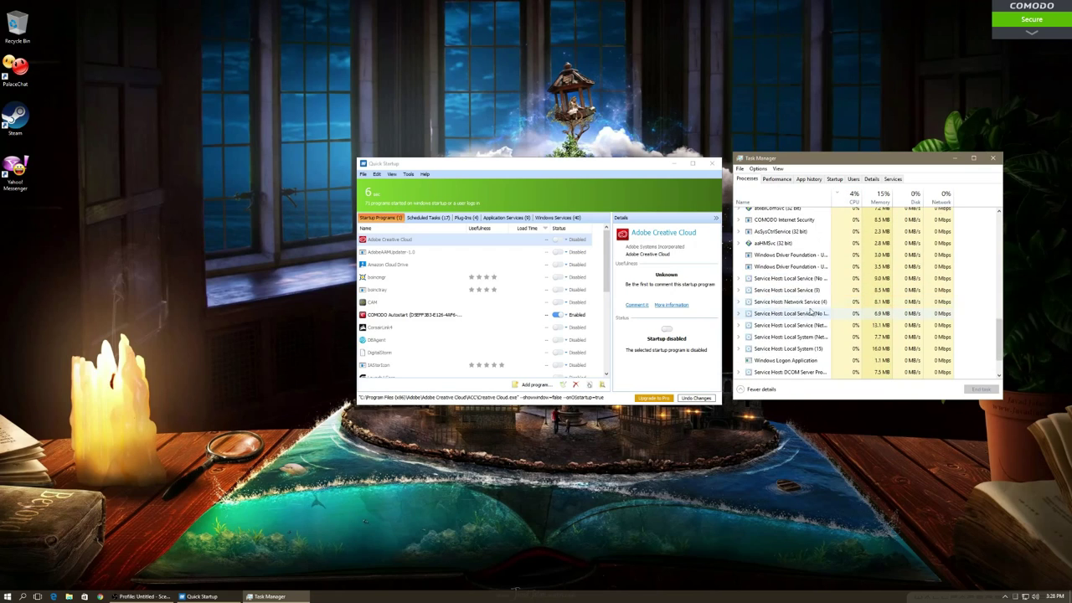
Step: Review the performance, startup and app history views in Task Manager, and return to the list of running processes
left_click_drag(1003, 346, 1001, 209)
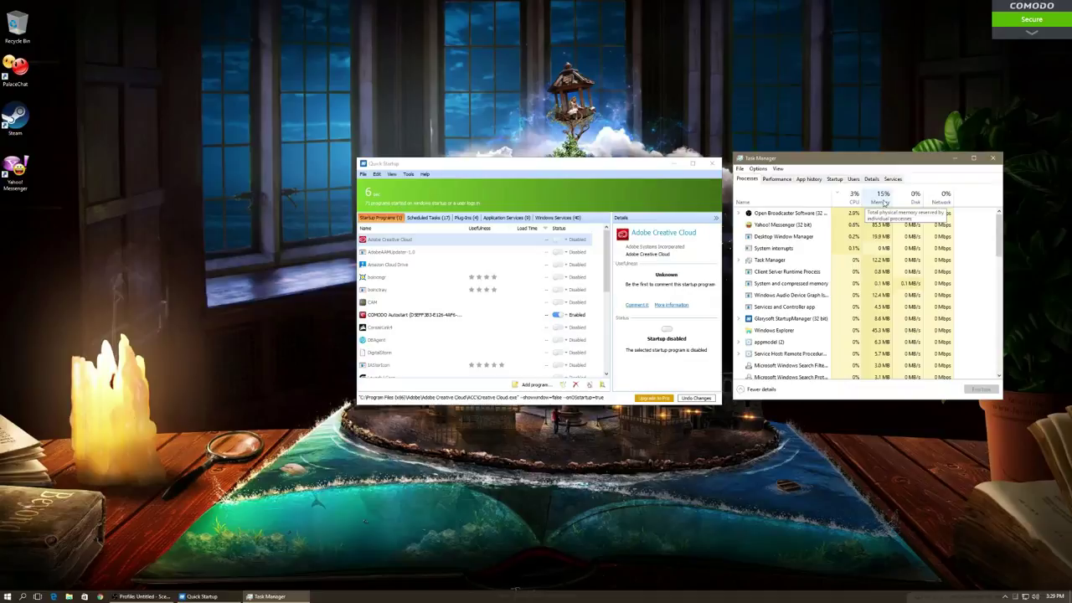
left_click(776, 179)
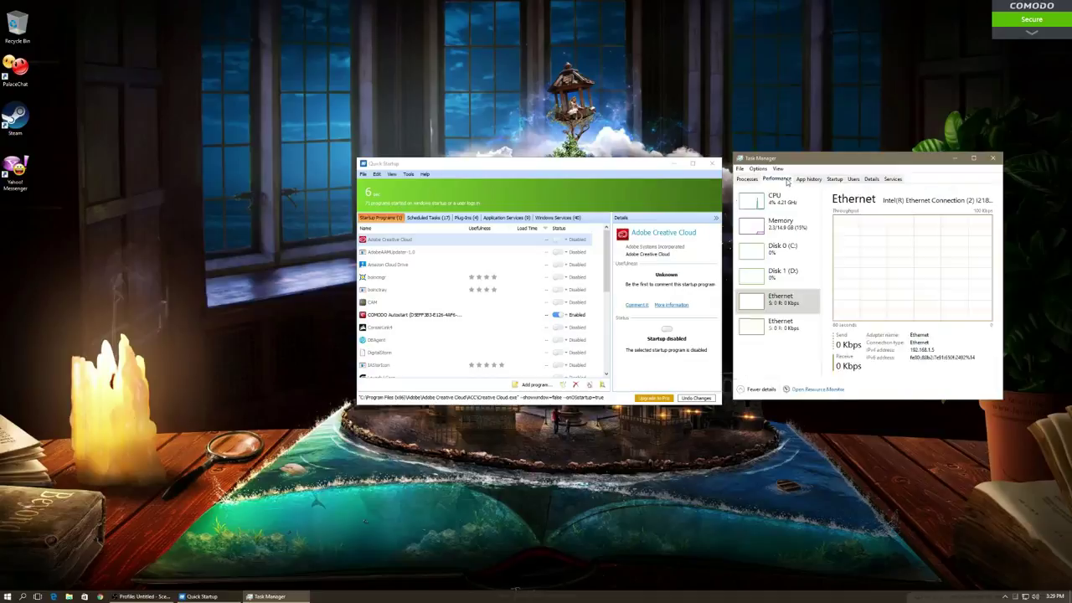
left_click(835, 179)
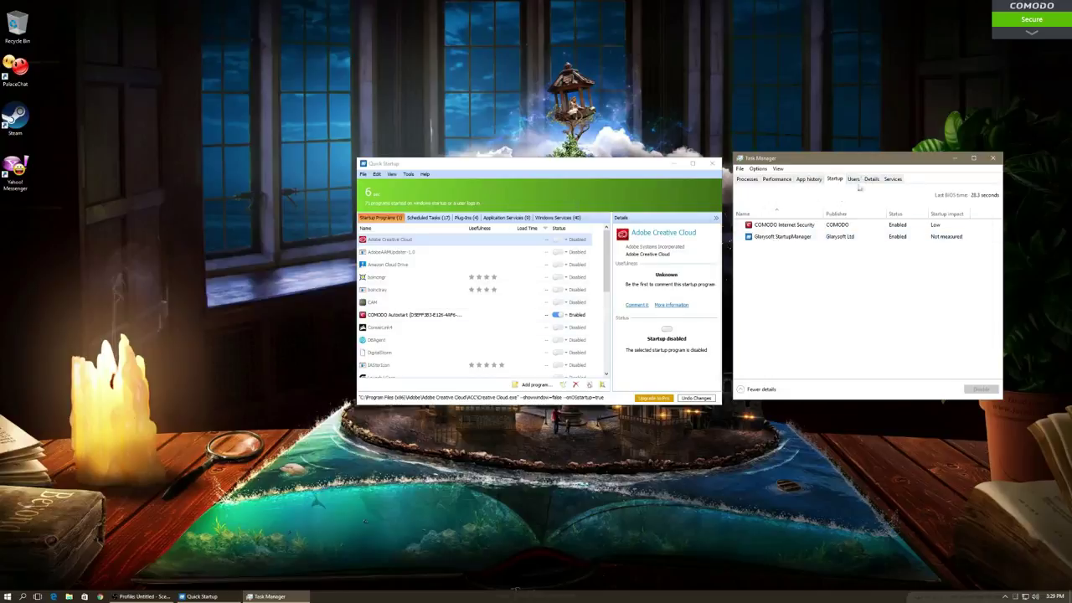
left_click(806, 181)
left_click(775, 179)
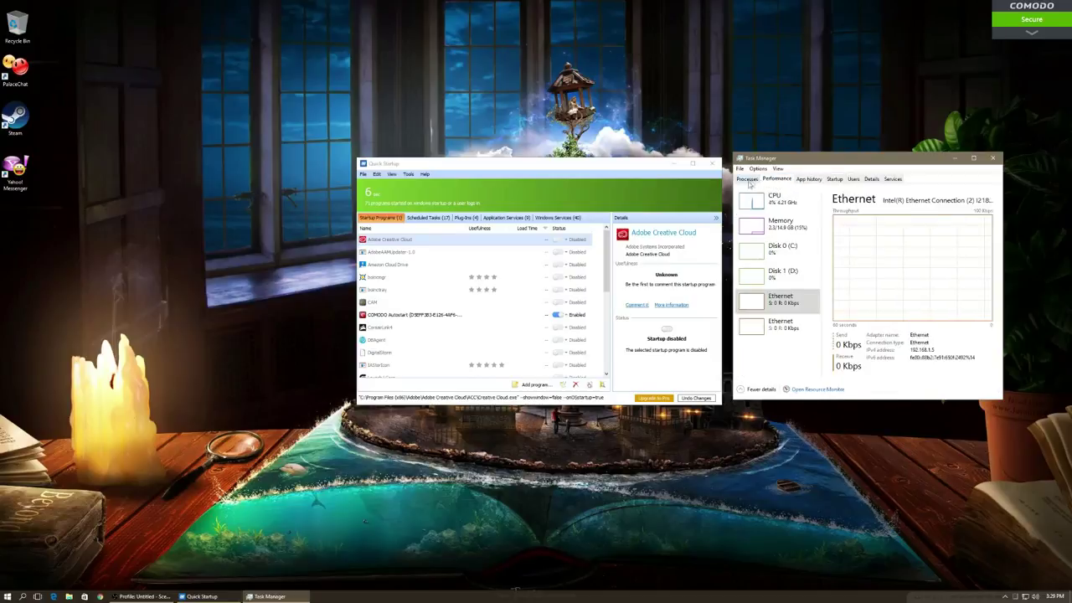
left_click(747, 180)
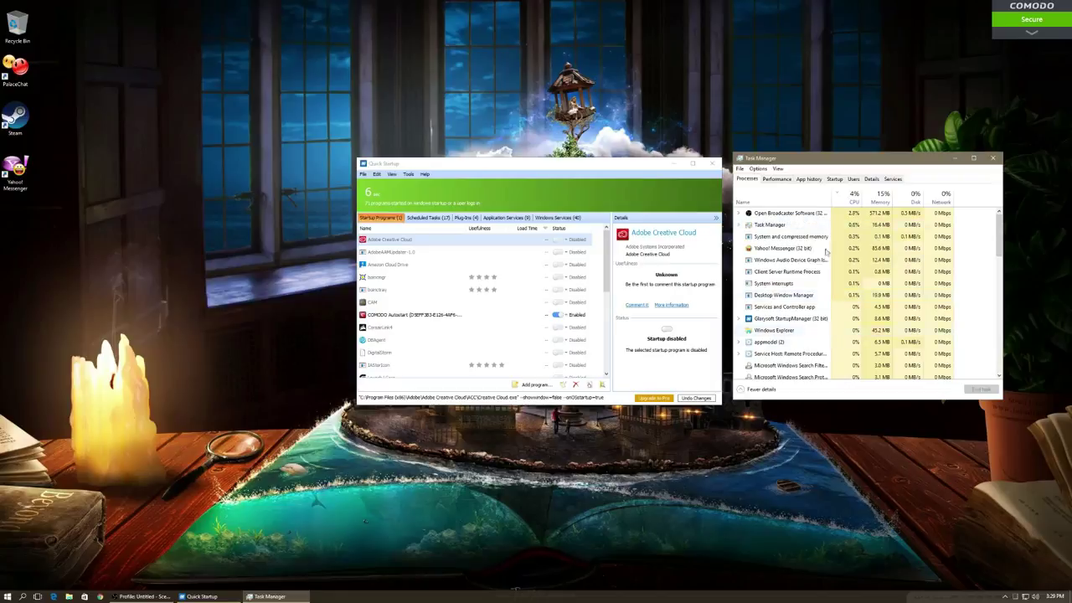
Step: Look through the running processes, grouping them by name and sorting them by CPU usage
left_click_drag(995, 228, 989, 265)
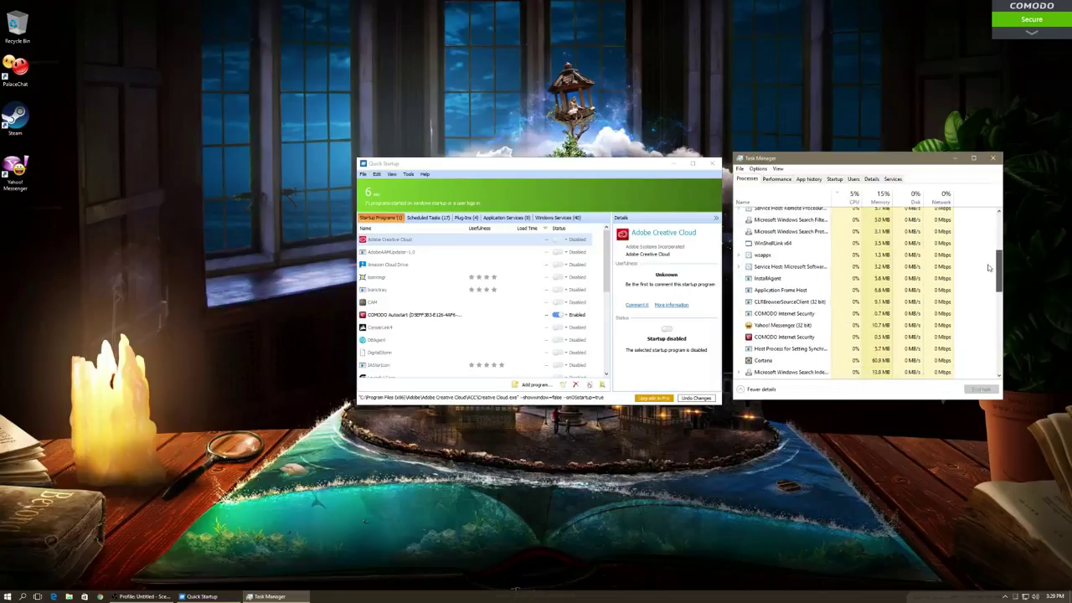
scroll(989, 264, "up", 5)
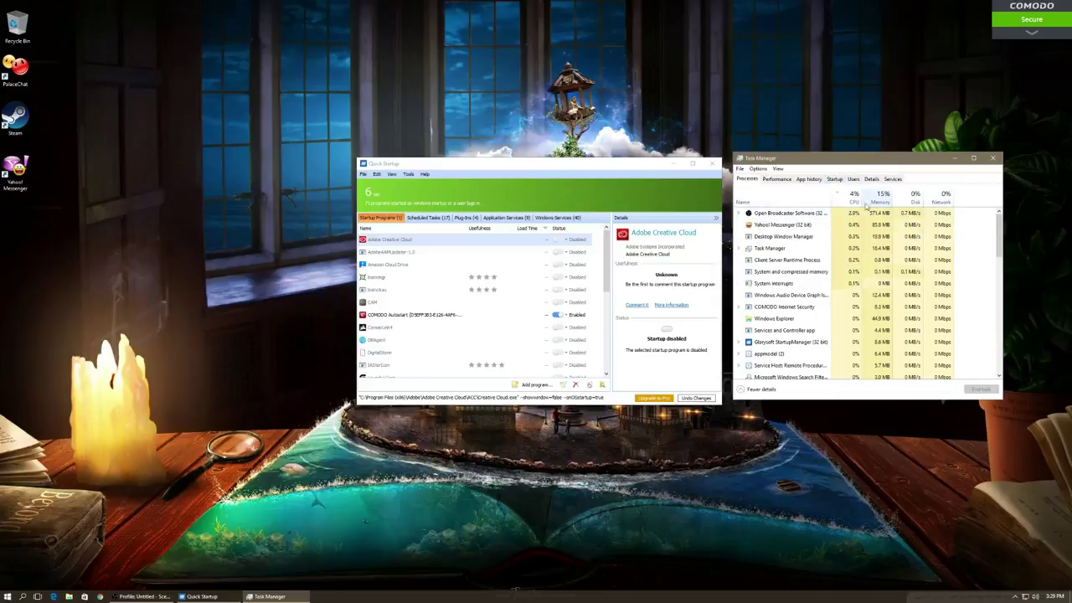
left_click(842, 201)
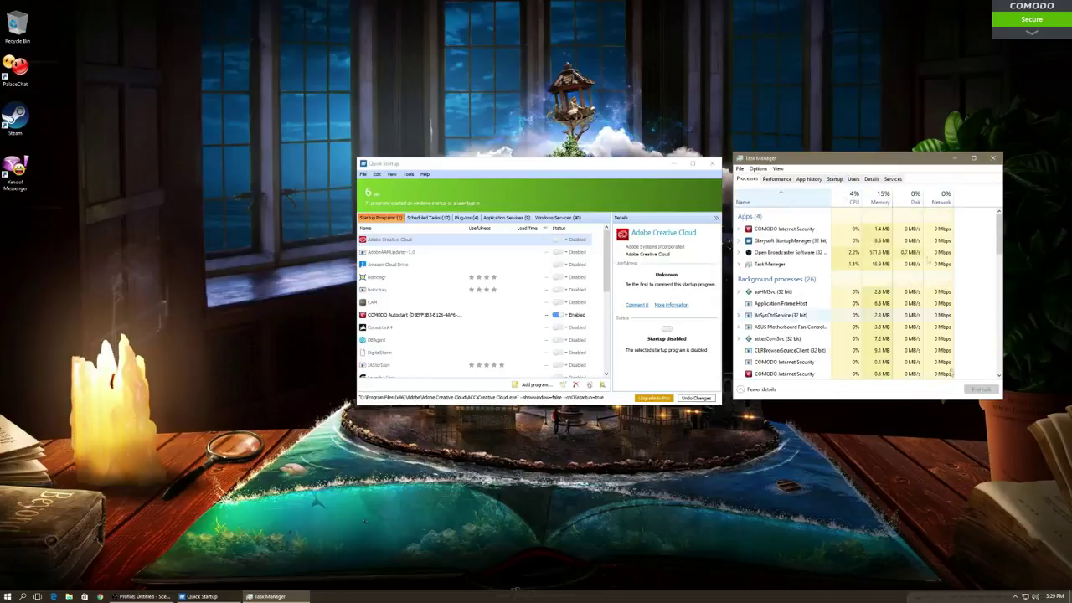
left_click(854, 202)
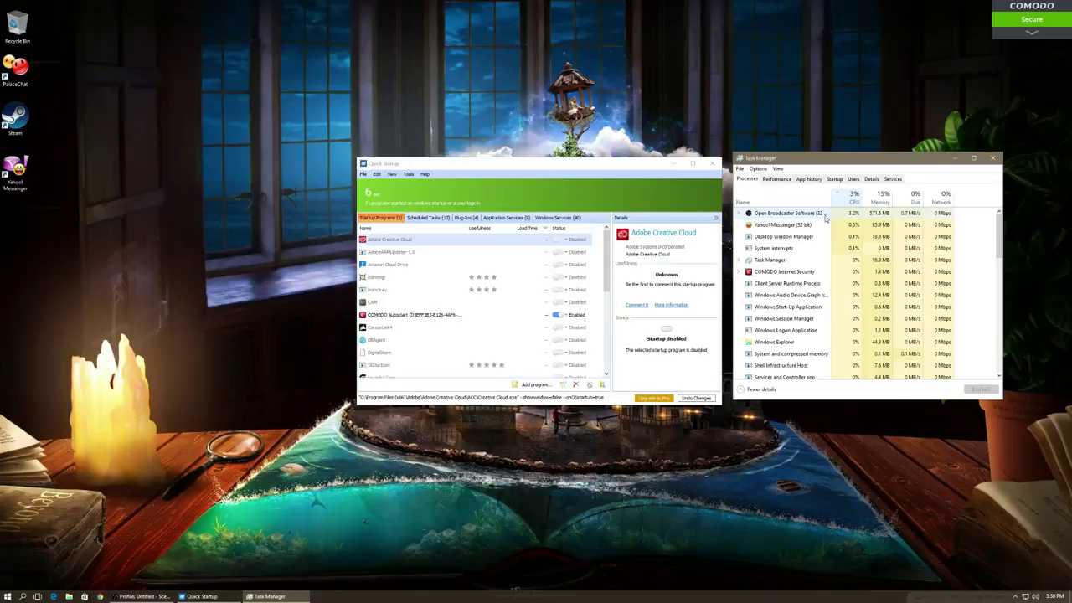
Step: Switch to Quick Startup, look through its startup programs and show the details of the COMODO Autostart entry
left_click(397, 222)
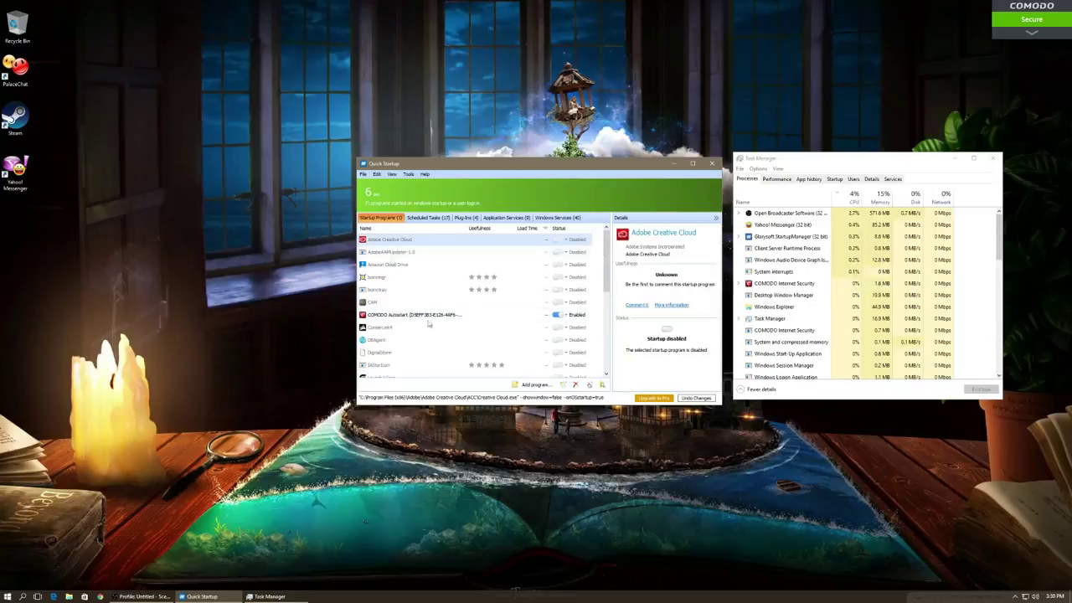
mouse_move(606, 255)
left_mouse_down()
mouse_move(612, 333)
mouse_move(607, 251)
left_mouse_up()
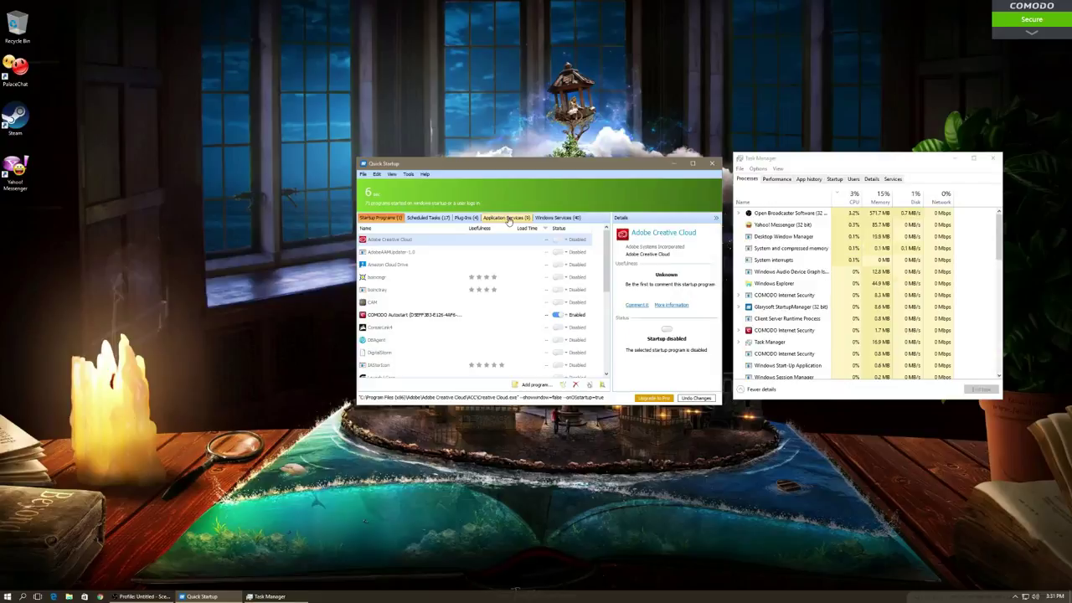
scroll(609, 253, "down", 1)
scroll(609, 253, "up", 1)
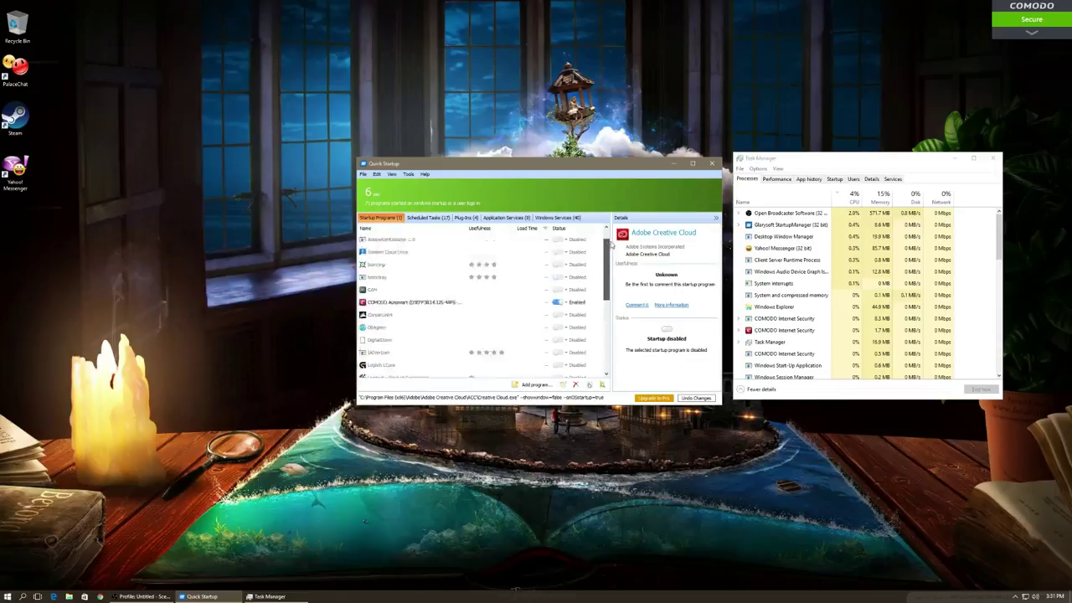
scroll(608, 259, "down", 2)
scroll(604, 277, "up", 3)
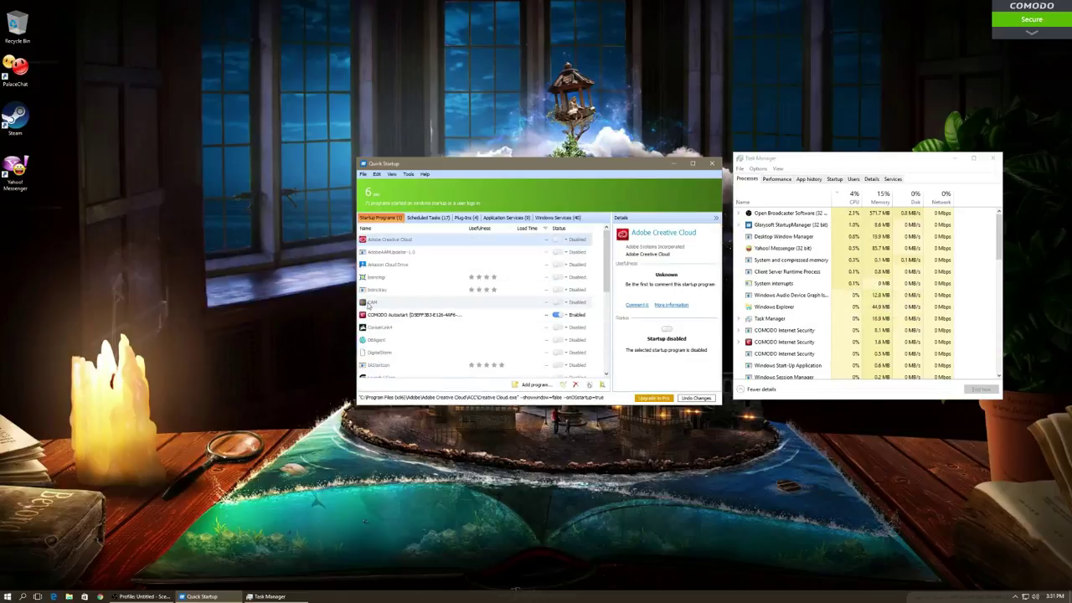
left_click(414, 315)
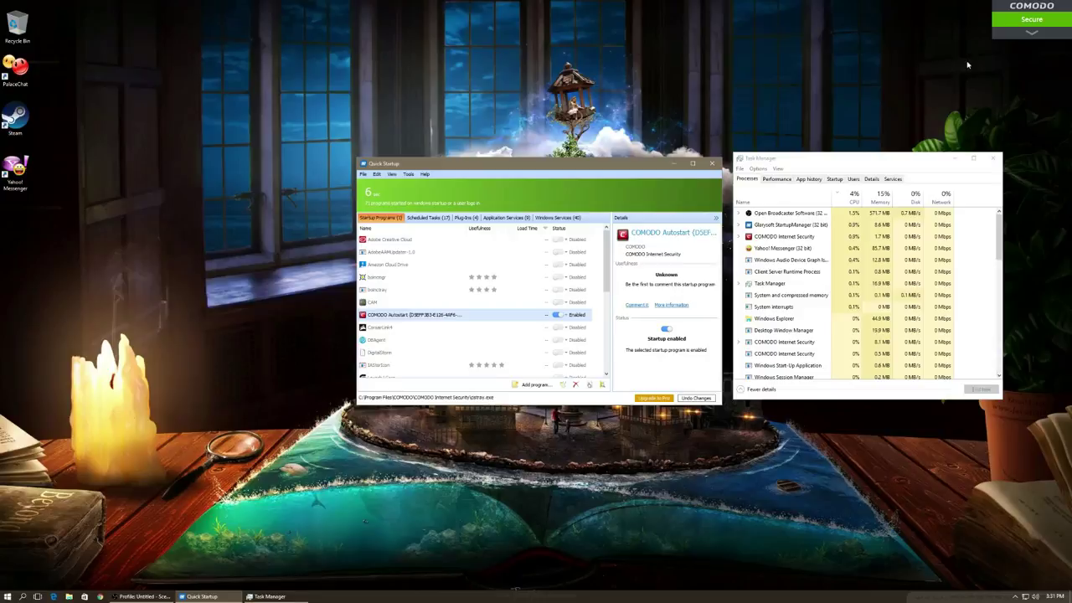
left_click_drag(608, 266, 602, 215)
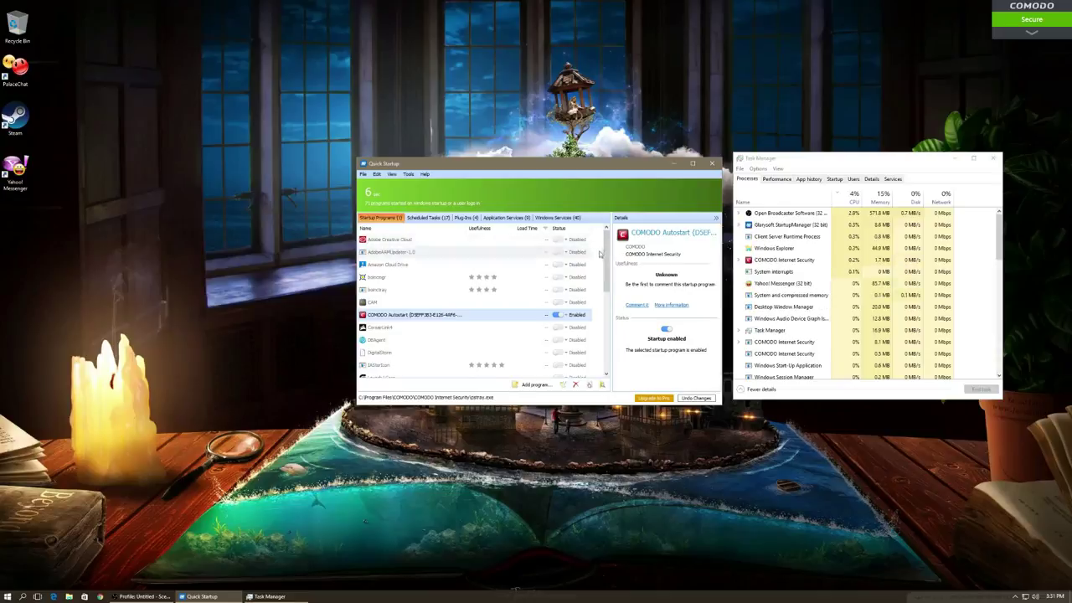
Step: Show the scheduled tasks and examine the details of AdobeAAMUpdater, ASUS AISuiteIII and ASUS DIPAwayMode
left_click(427, 218)
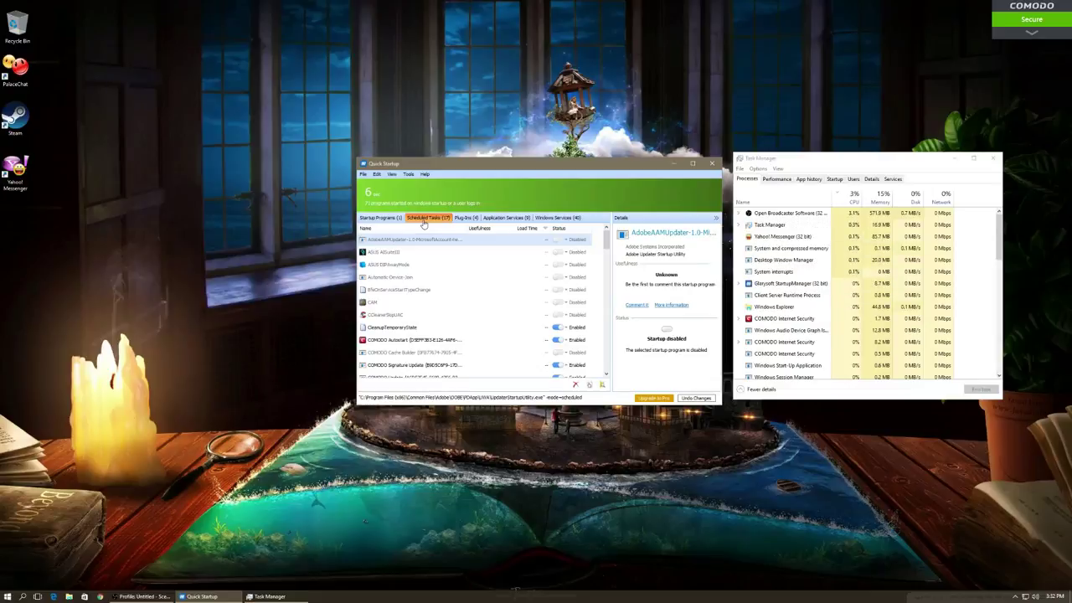
mouse_move(606, 235)
left_mouse_down()
mouse_move(611, 251)
mouse_move(608, 240)
left_mouse_up()
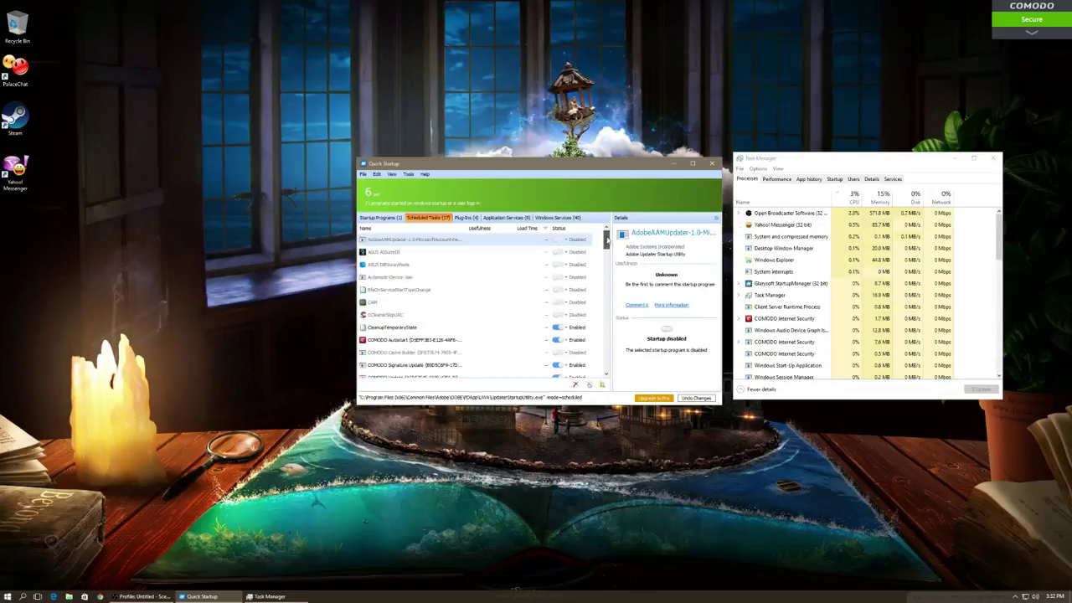
left_click(411, 252)
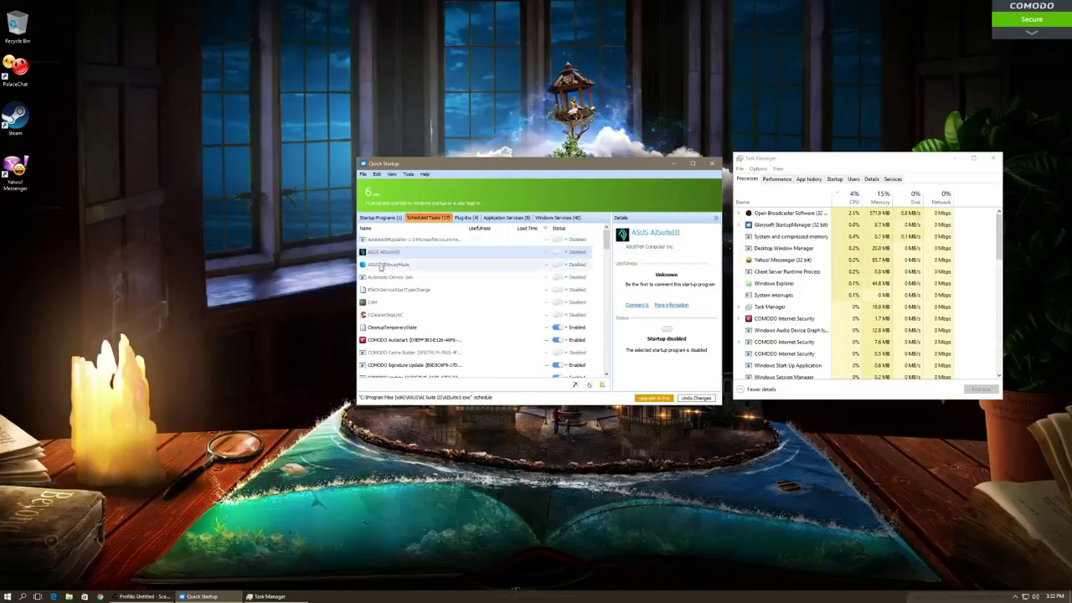
left_click(381, 265)
key("Up")
key("Up")
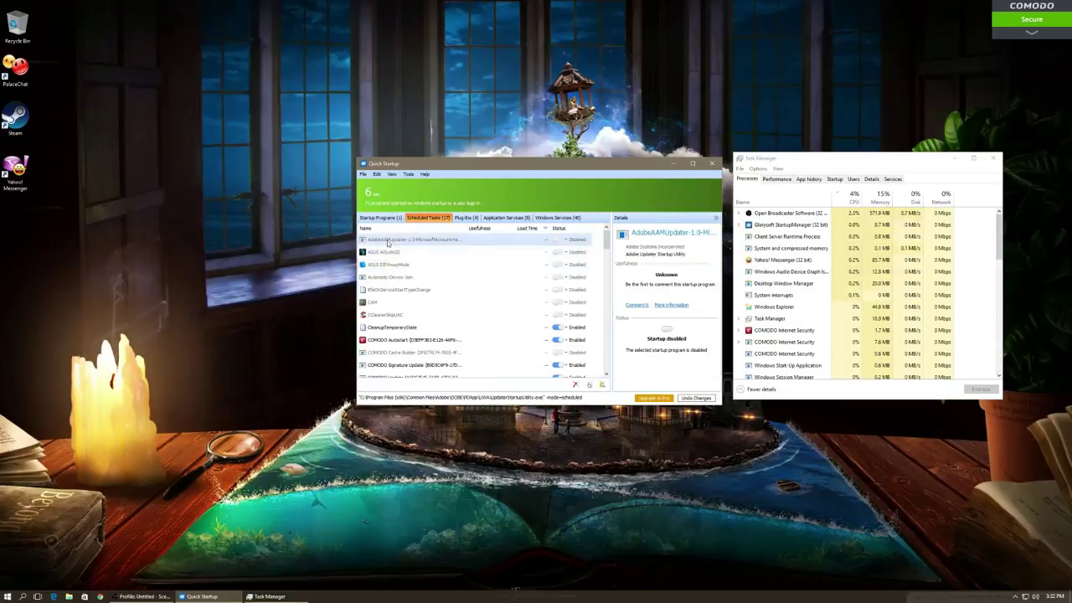
left_click(385, 265)
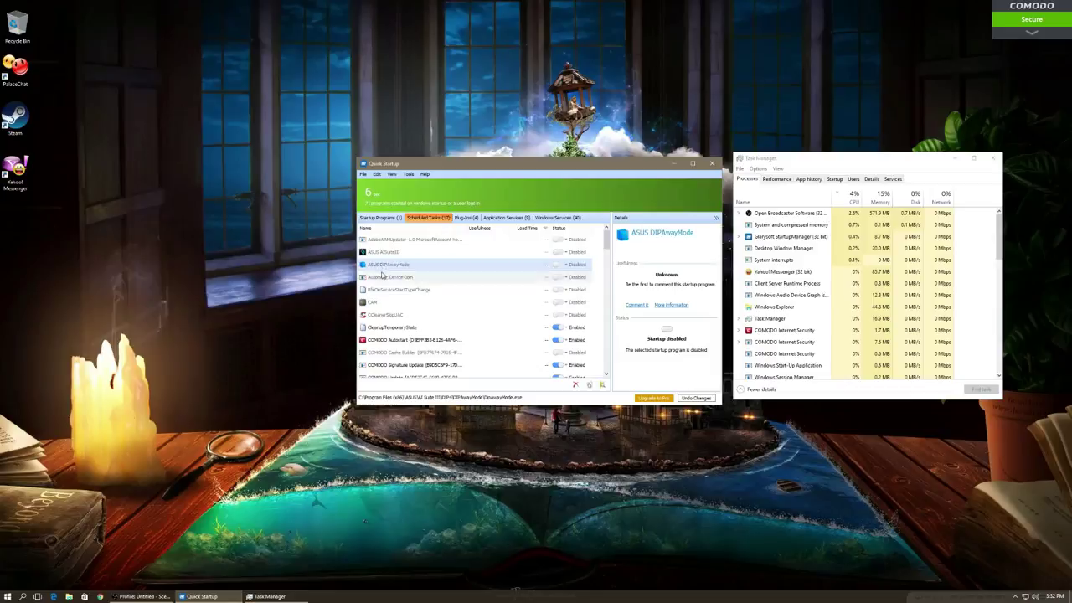
left_click(384, 253)
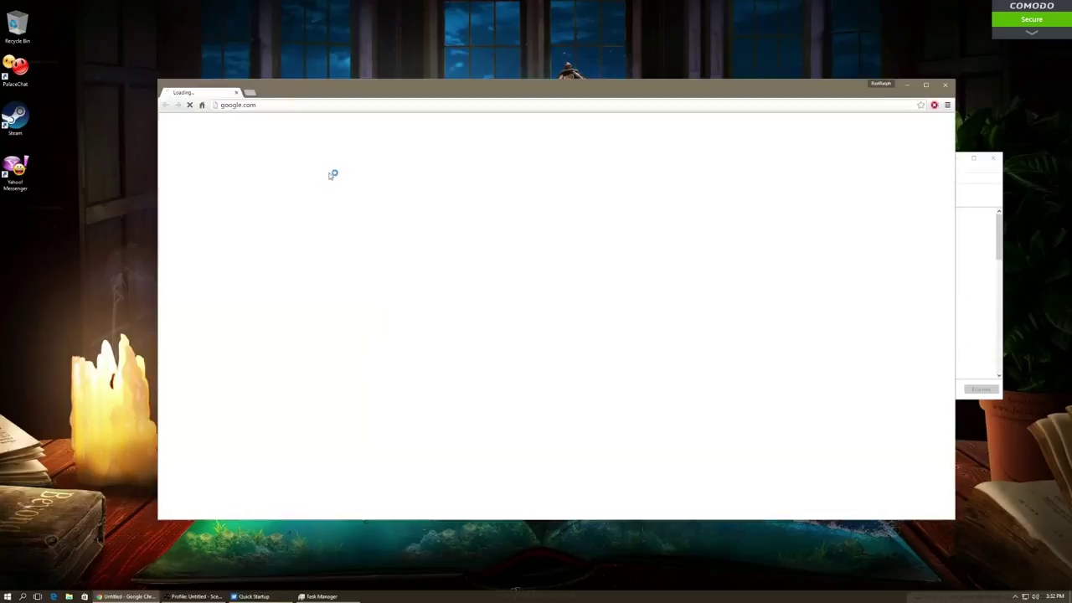
Step: In Google Chrome, search the web for "speccy", view Piriform's Speccy product page and close the browser
left_click(333, 104)
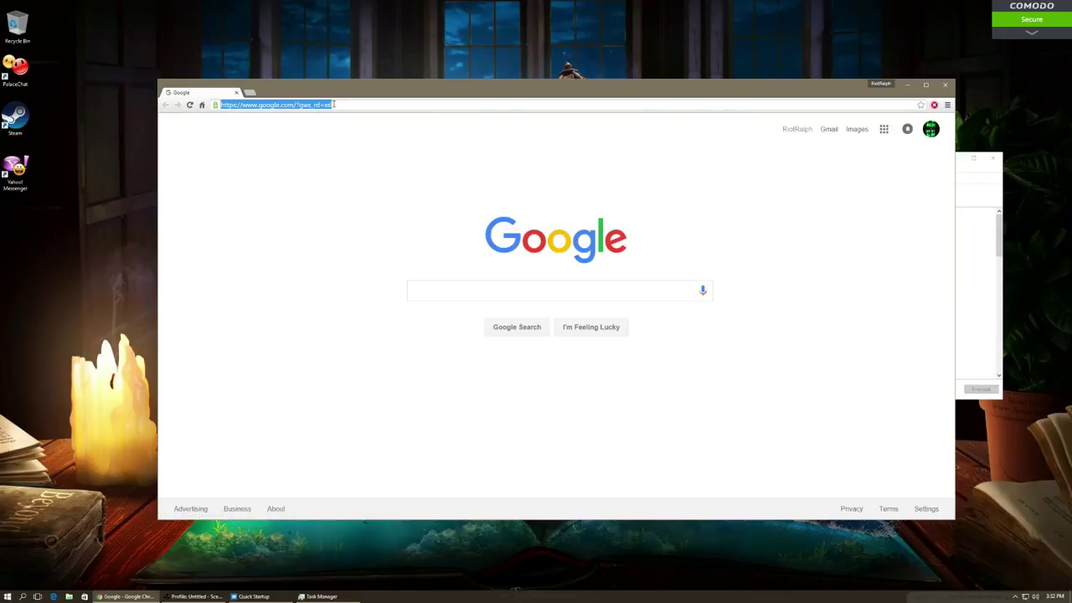
type("speccy")
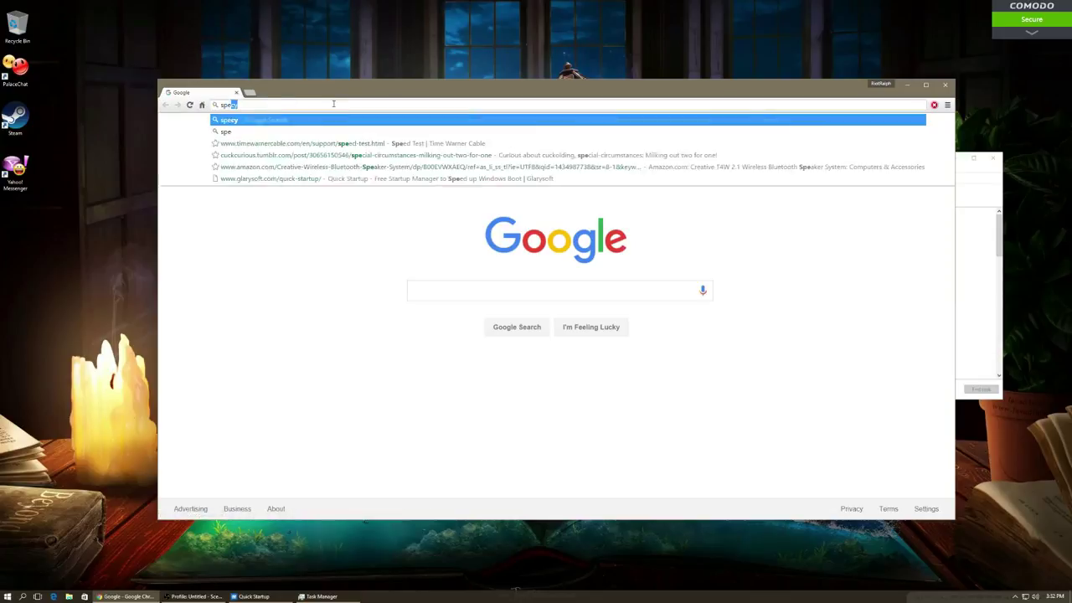
key("Return")
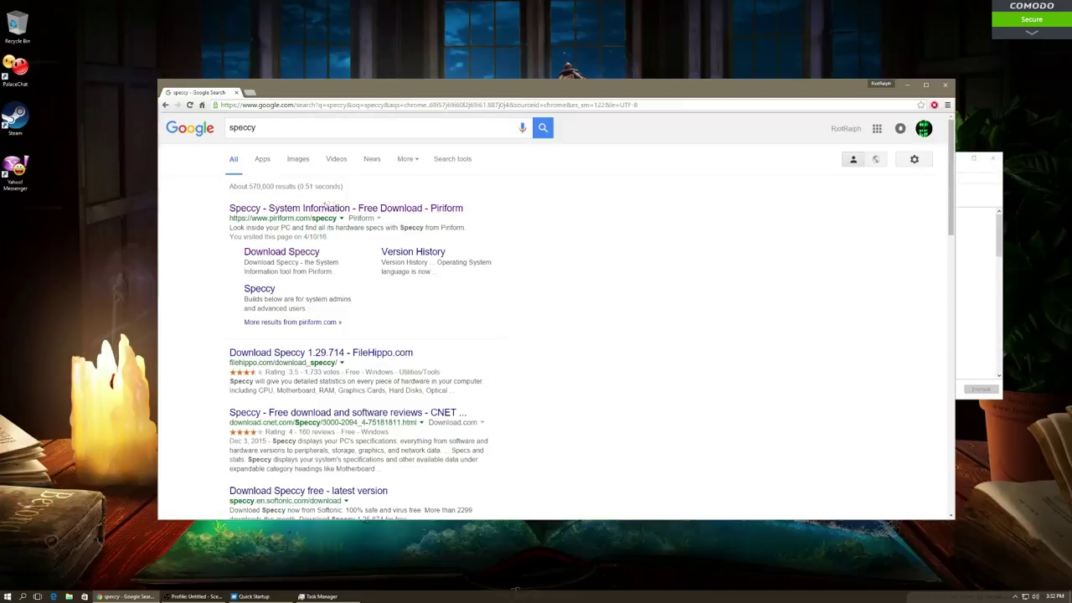
left_click(320, 207)
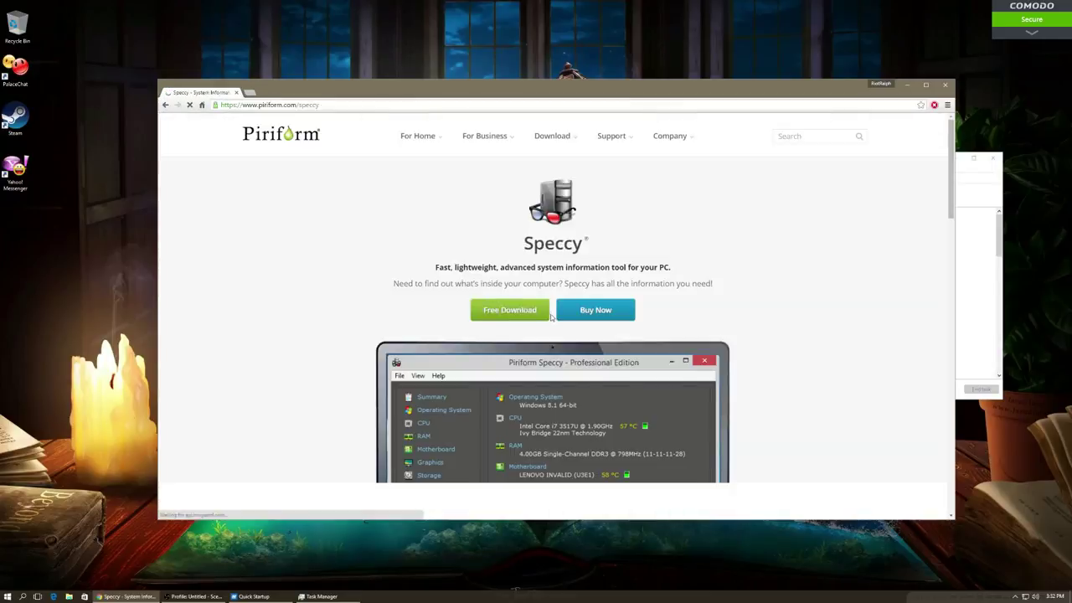
scroll(320, 207, "down", 2)
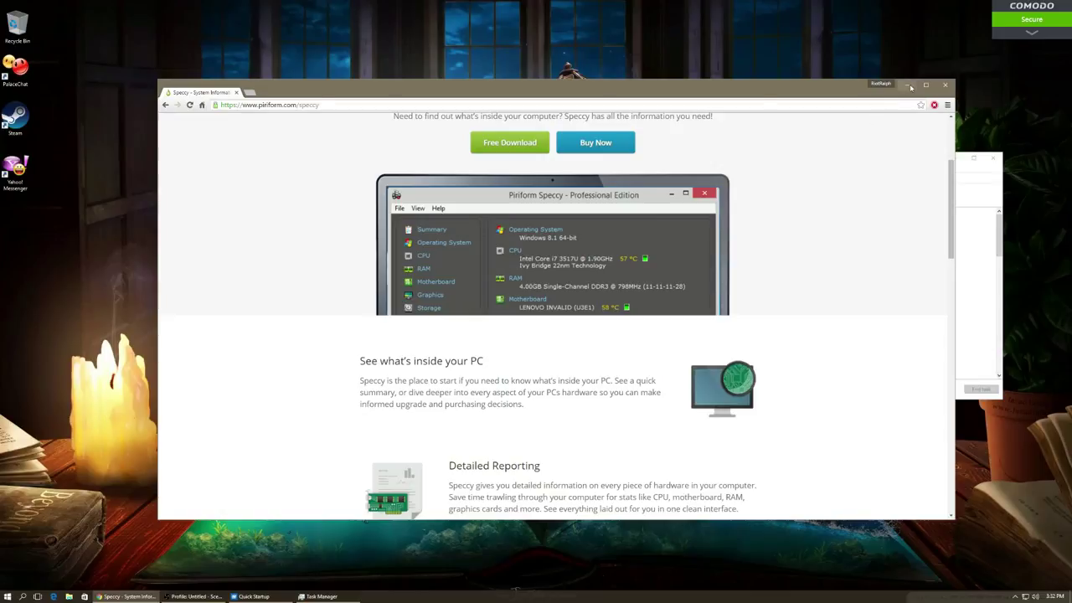
left_click(237, 92)
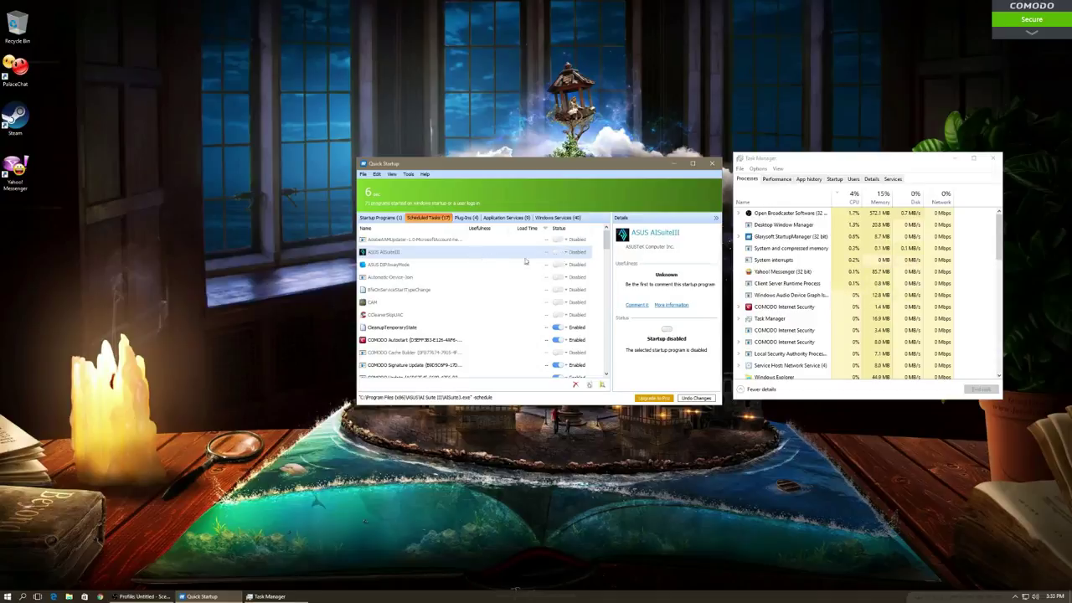
Step: Look through the Quick Startup categories for application services, Windows services, startup programs, scheduled tasks and plug-ins
left_click(507, 217)
left_click(557, 218)
left_click(450, 219)
left_click(380, 217)
left_click(427, 218)
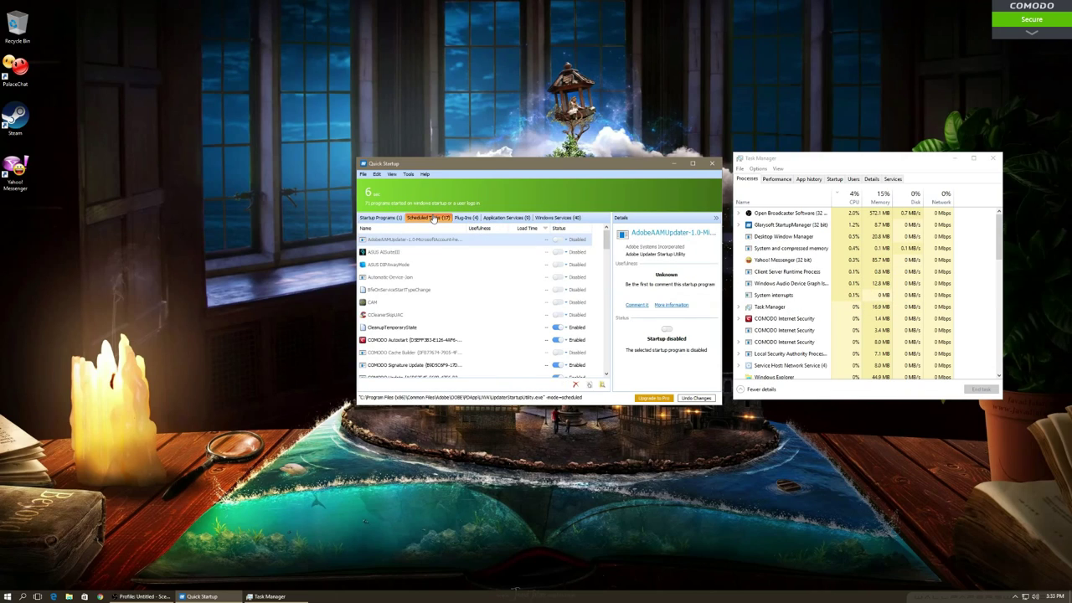
left_click(465, 218)
Step: Show the application services and examine which of them are enabled or disabled
left_click(507, 218)
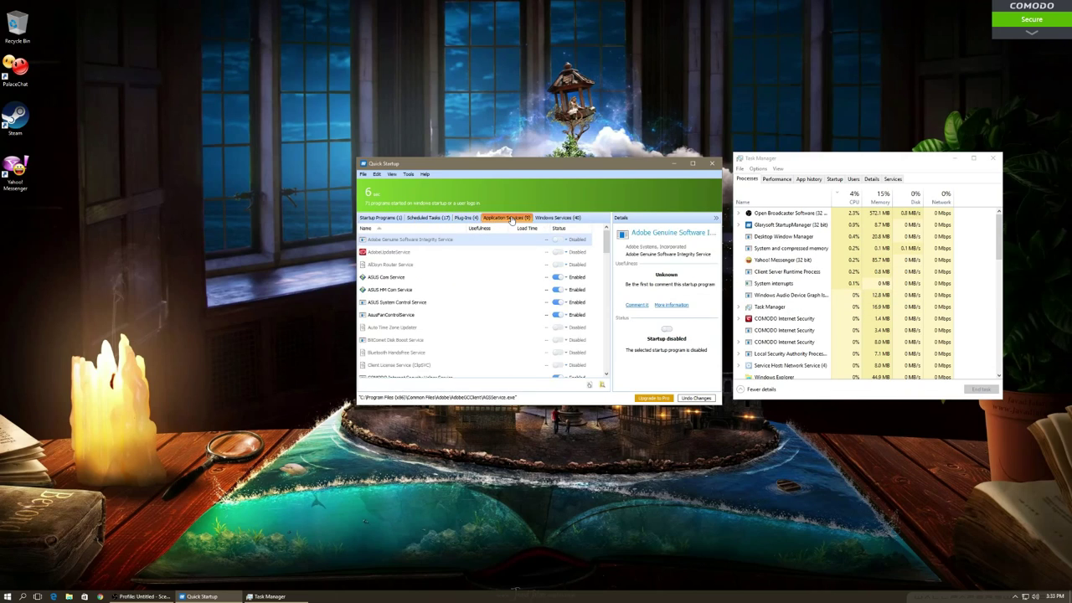
scroll(537, 269, "down", 5)
scroll(405, 277, "up", 5)
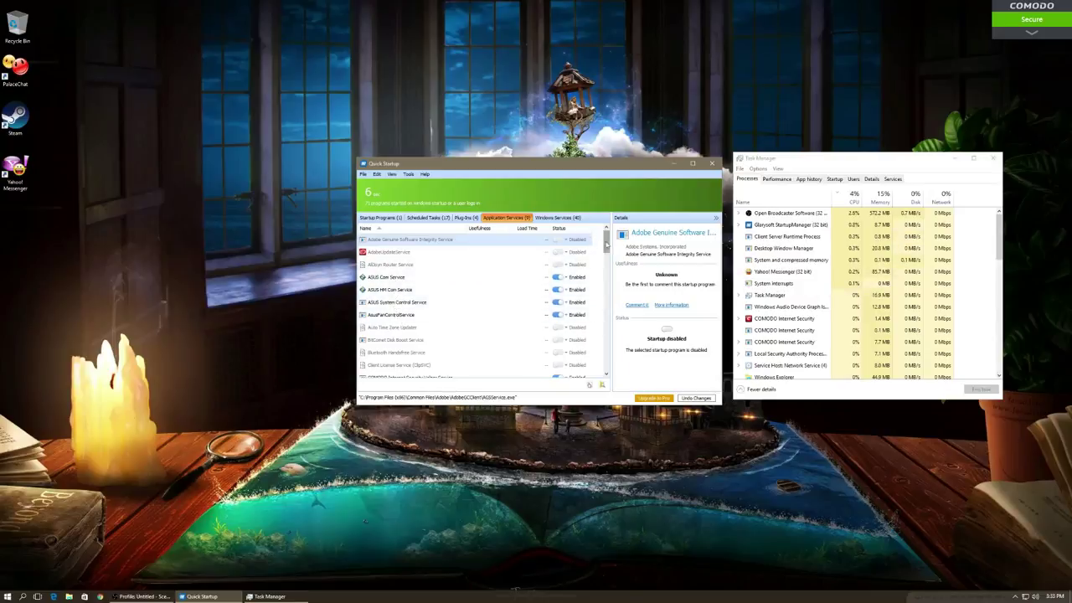
scroll(606, 244, "down", 2)
scroll(606, 243, "up", 2)
scroll(606, 244, "down", 2)
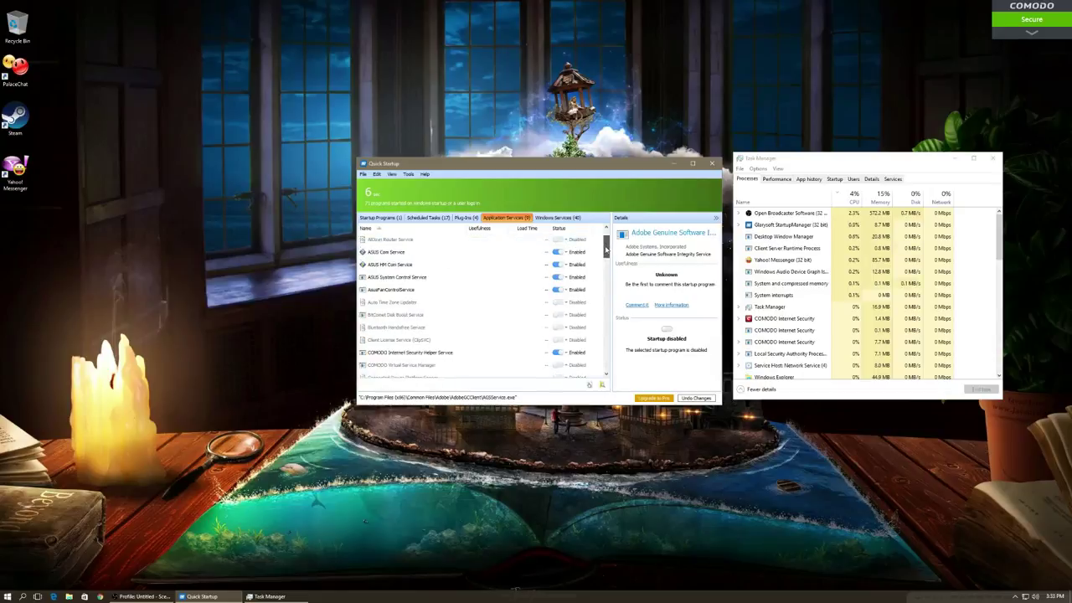
Step: Return to the scheduled tasks and examine the details of BfeOnServiceStartTypeChange, Automatic-Device-Join and CAM
left_click(428, 217)
scroll(595, 247, "down", 2)
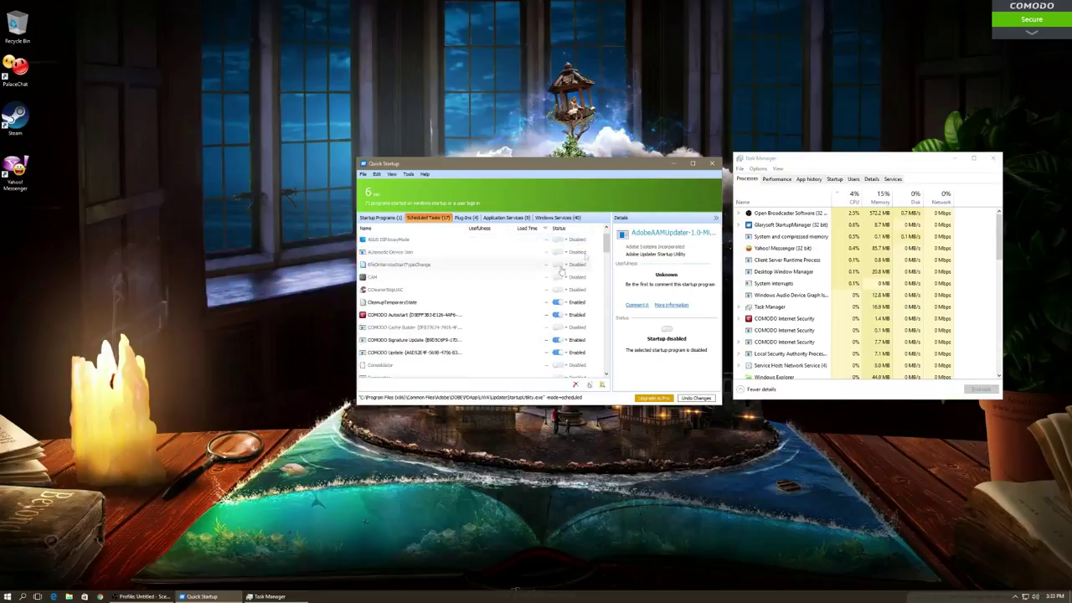
left_click(427, 265)
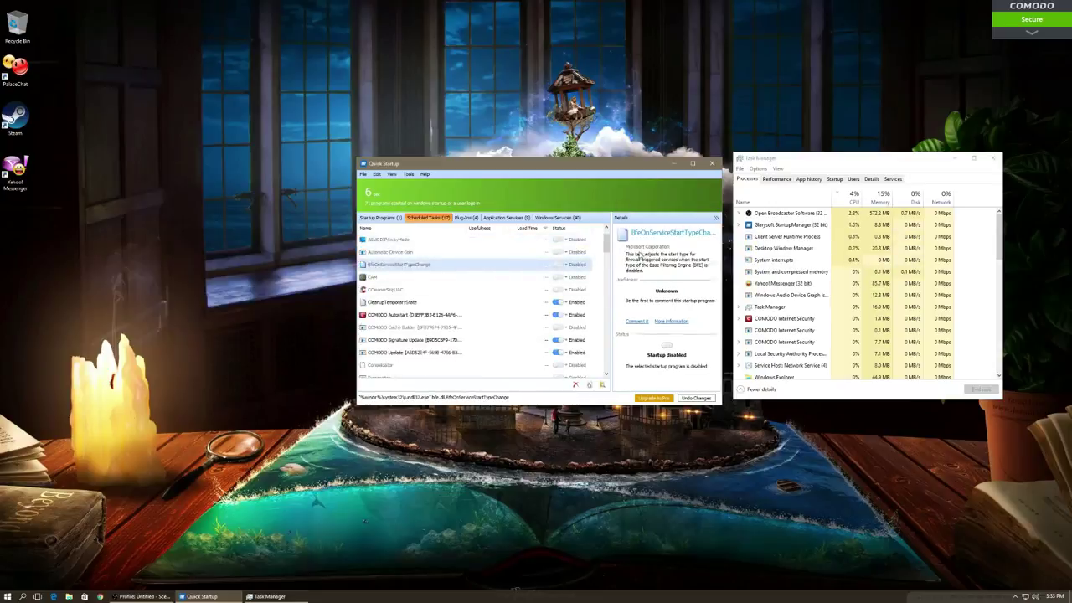
left_click(387, 253)
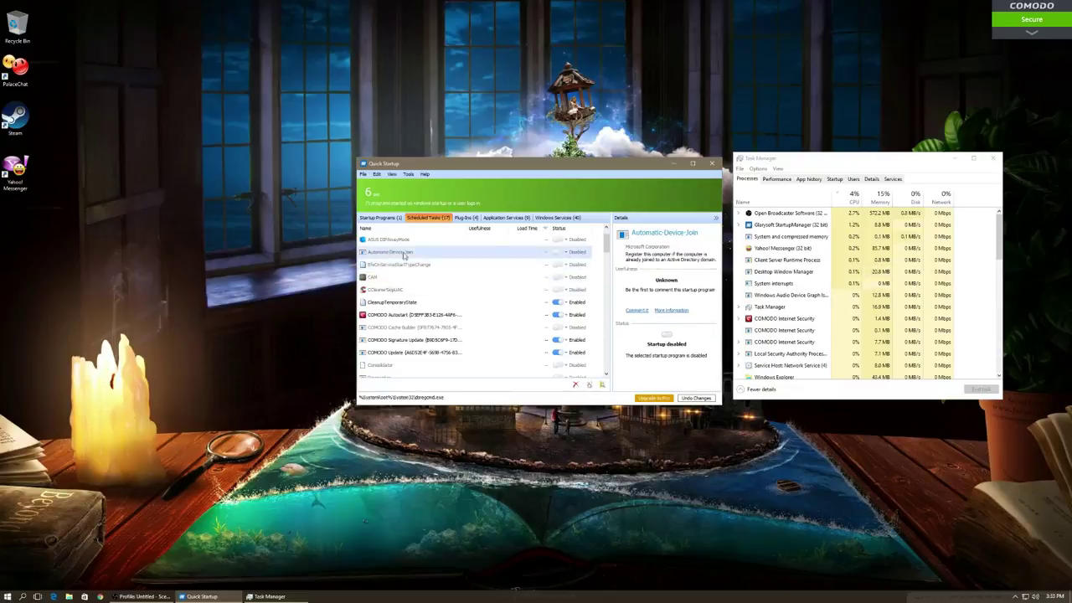
left_click(371, 279)
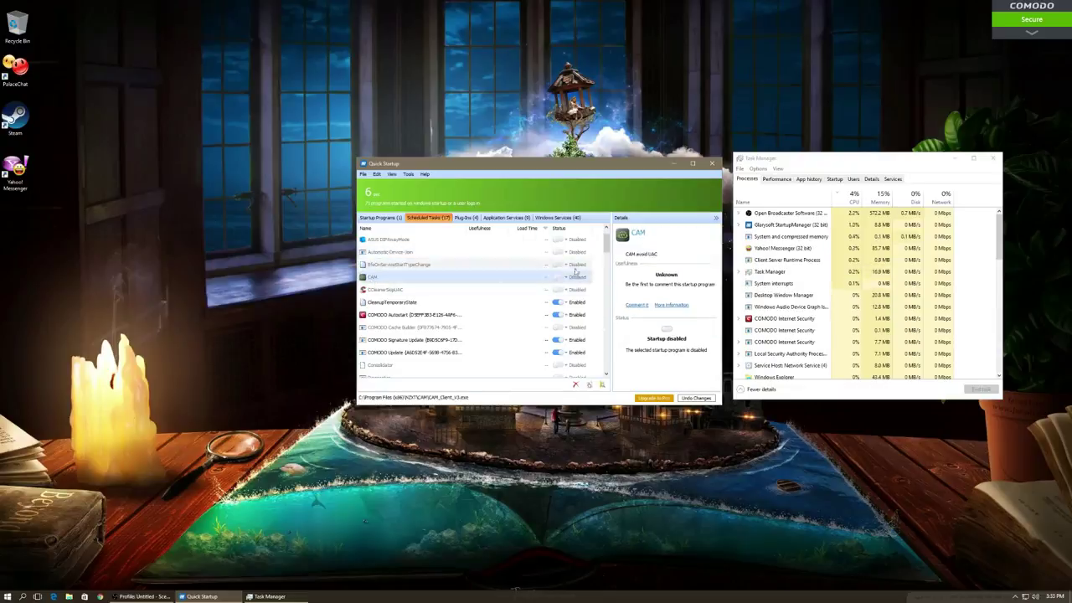
Step: Examine the details of the CCleanerSkipUAC scheduled task, check the Open Broadcaster Software window and return to the beginning of the task list
left_click(379, 291)
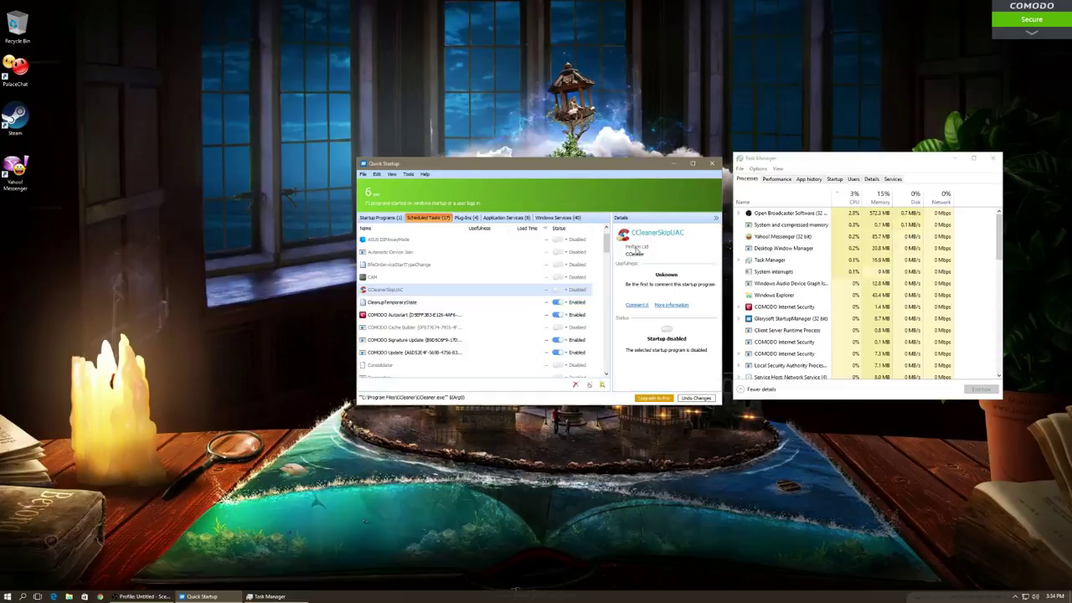
left_click(142, 596)
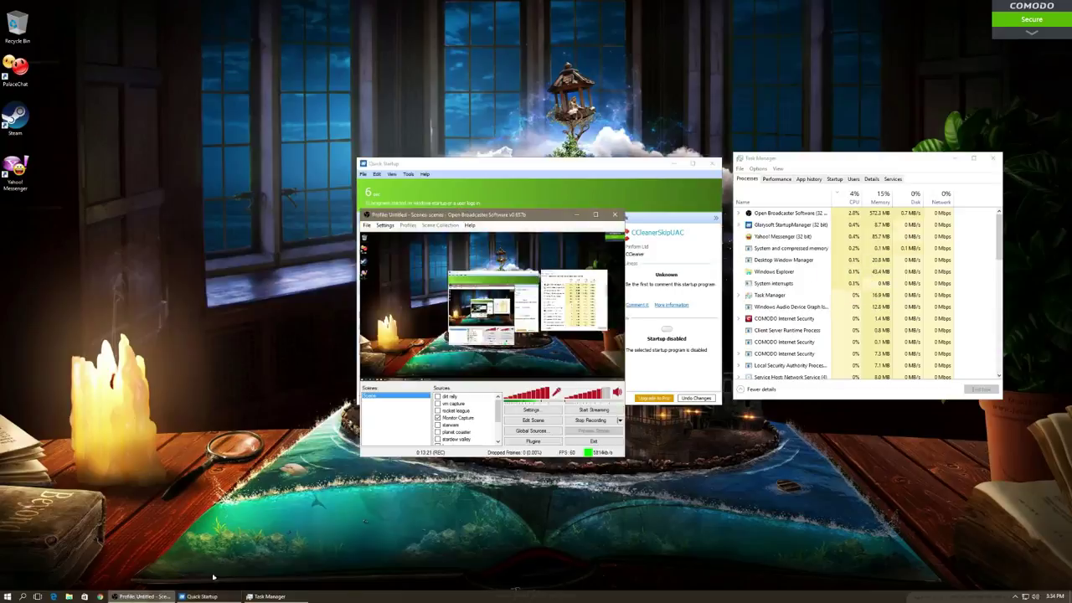
left_click(578, 215)
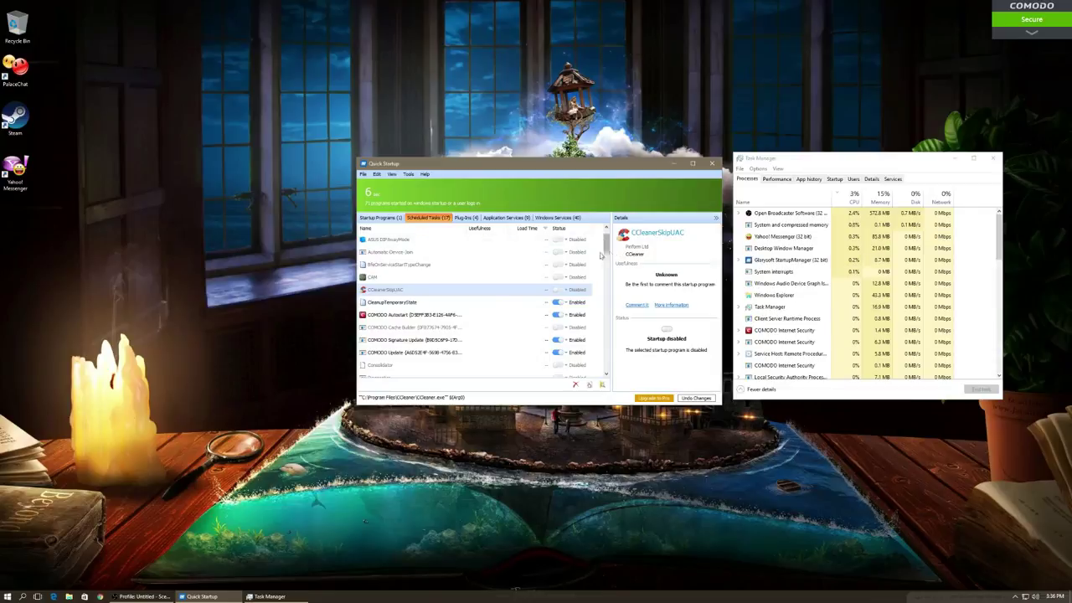
mouse_move(607, 255)
left_mouse_down()
mouse_move(608, 369)
mouse_move(612, 236)
left_mouse_up()
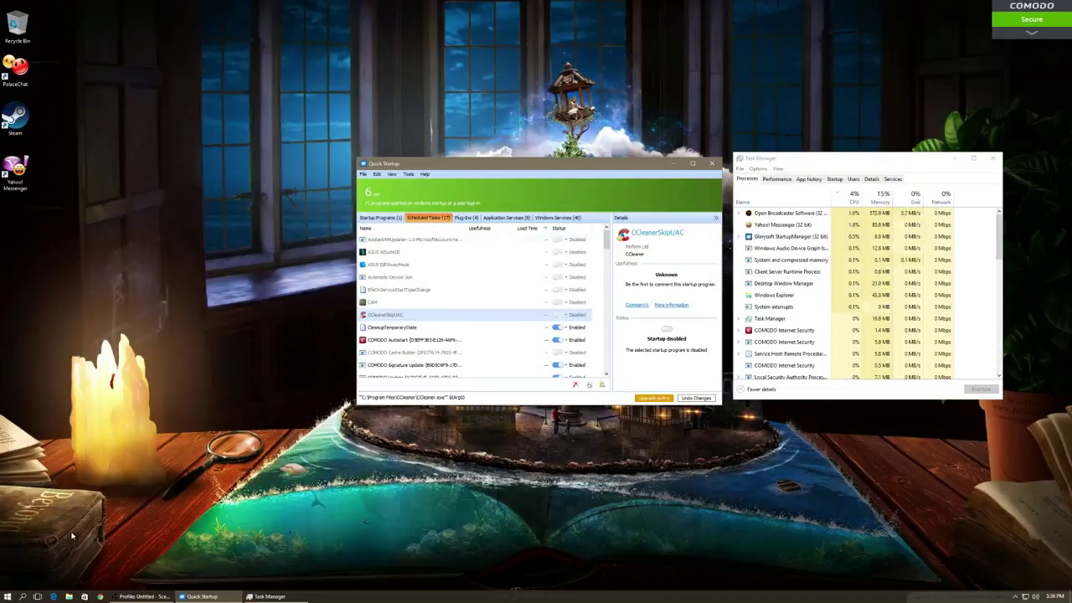
Step: In Control Panel, search for "restore" and open the settings for creating a restore point
left_click(8, 596)
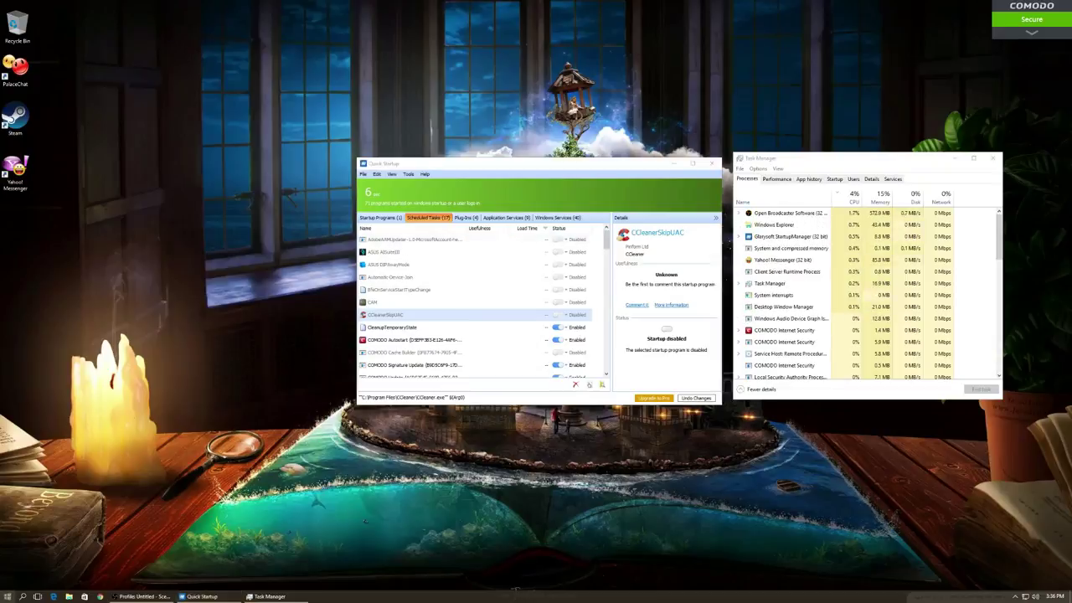
right_click(7, 596)
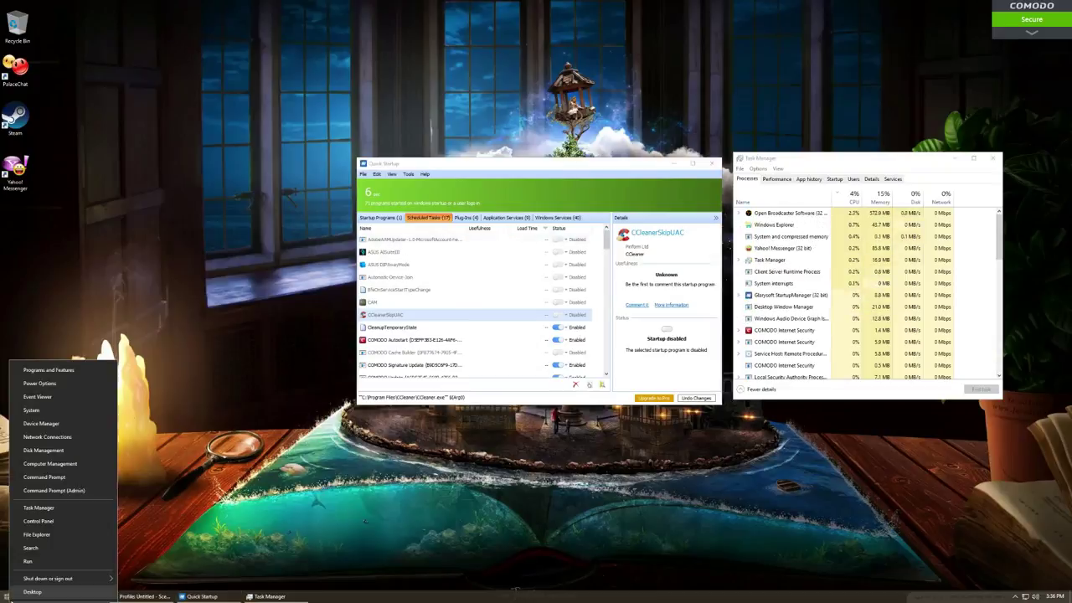
left_click(50, 524)
left_click(764, 117)
type("restore")
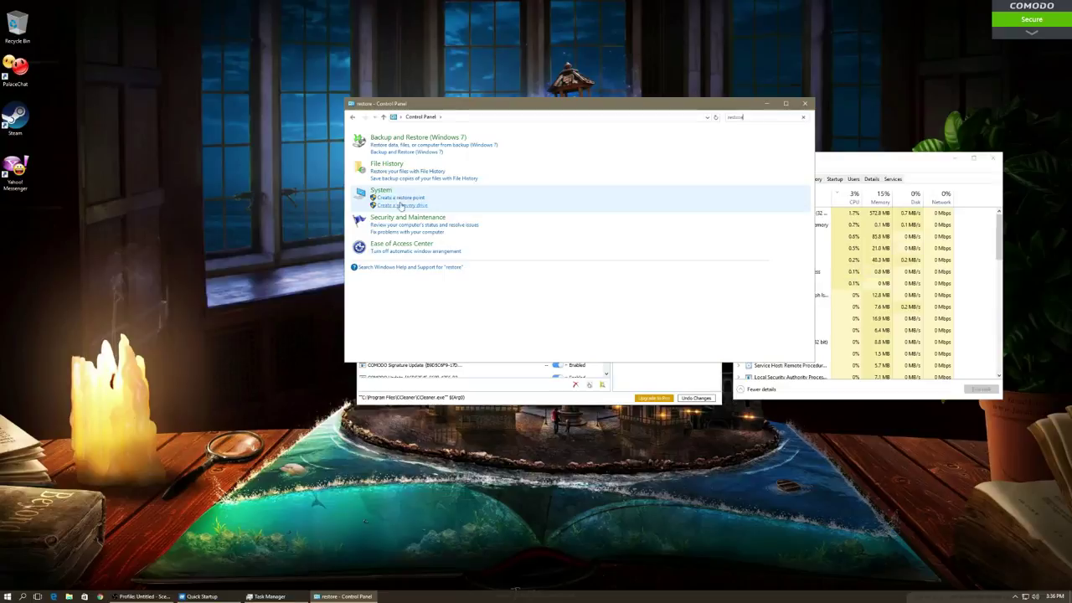
left_click(400, 198)
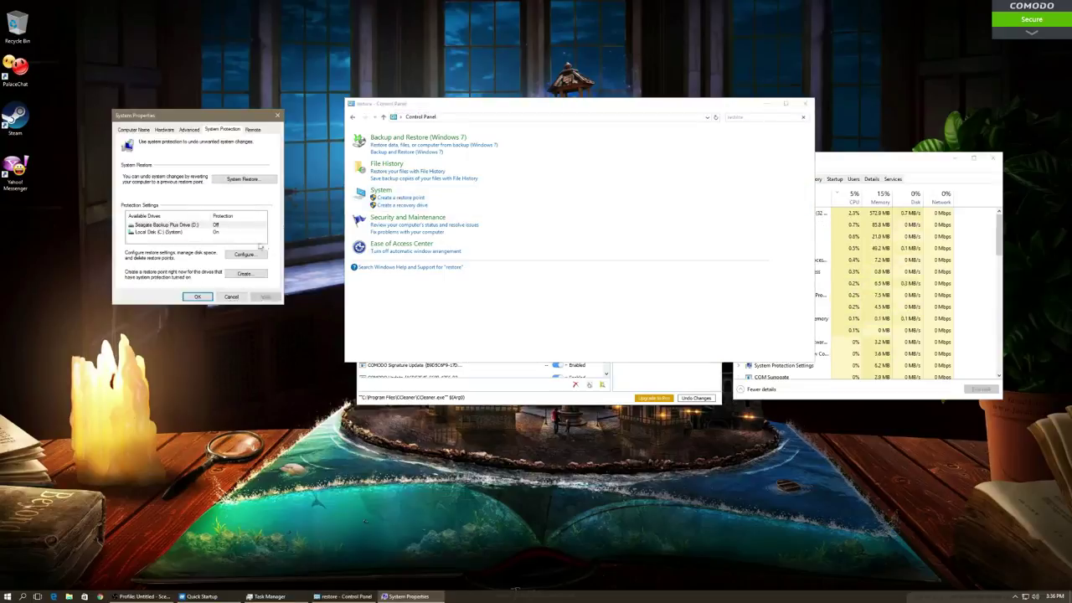
Step: Start System Restore with a different restore point, view the list including older restore points, cancel and close the system windows
left_click(241, 179)
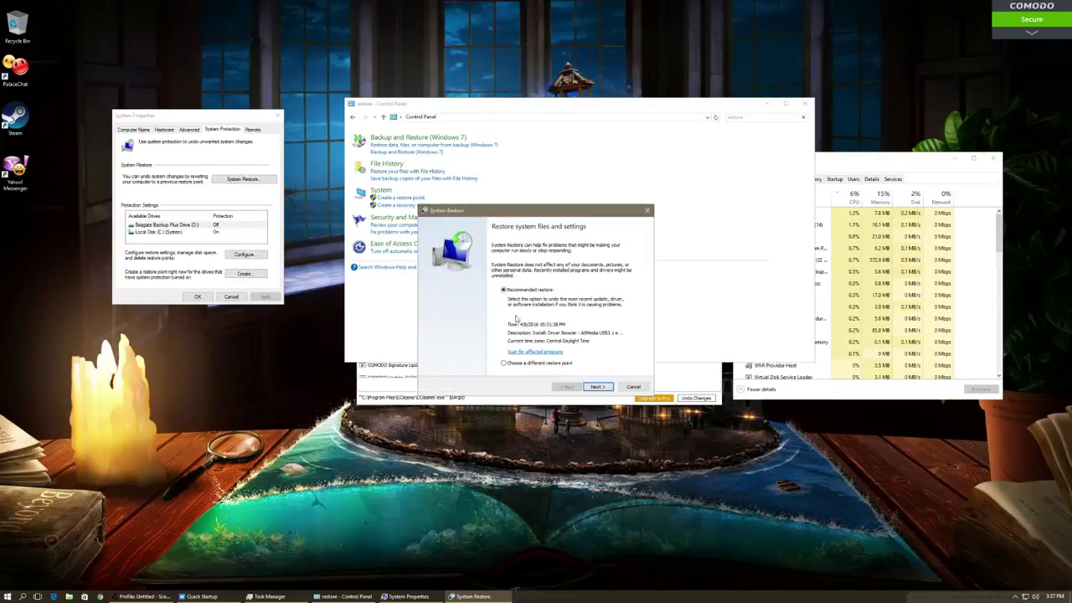
left_click(503, 362)
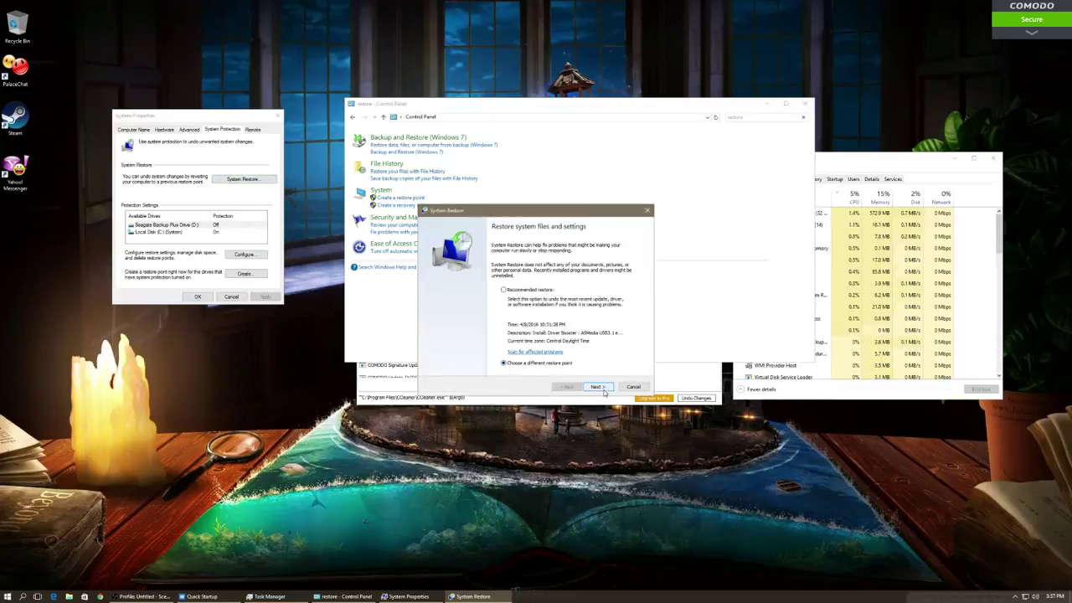
left_click(597, 387)
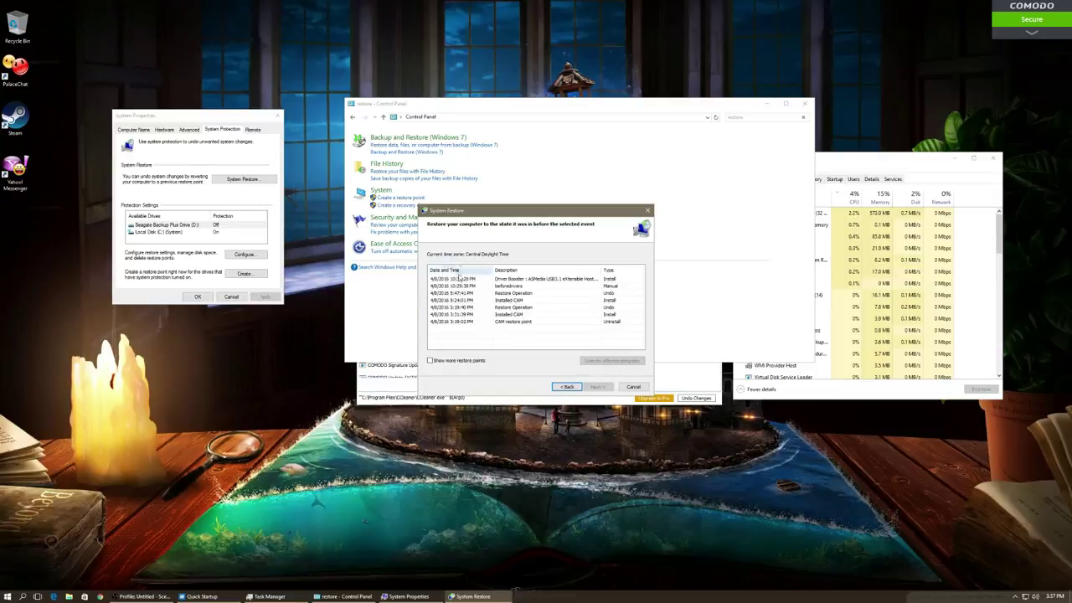
left_click(432, 361)
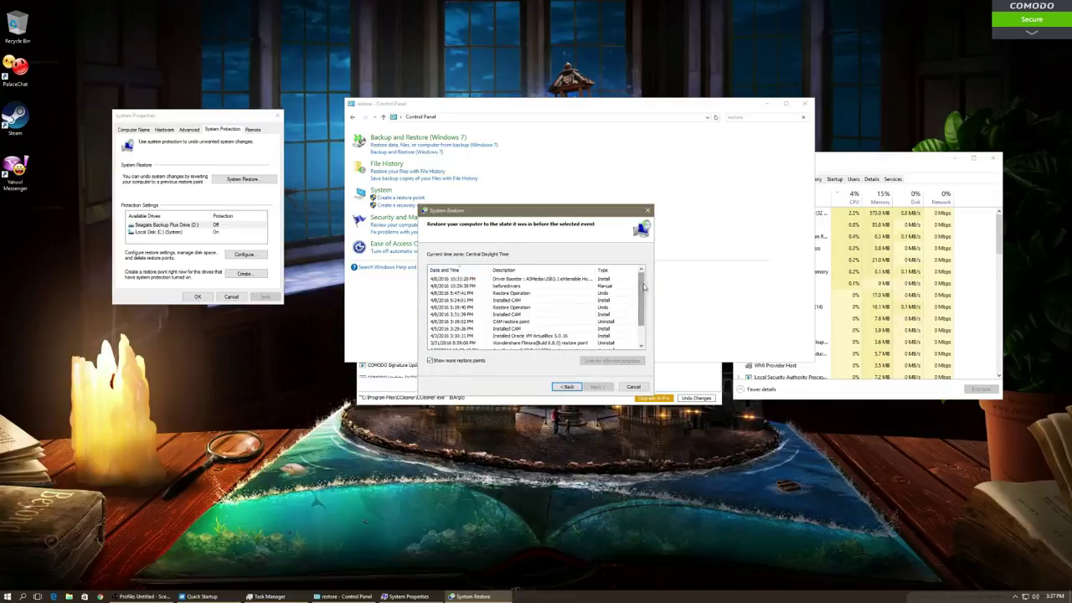
left_click(633, 387)
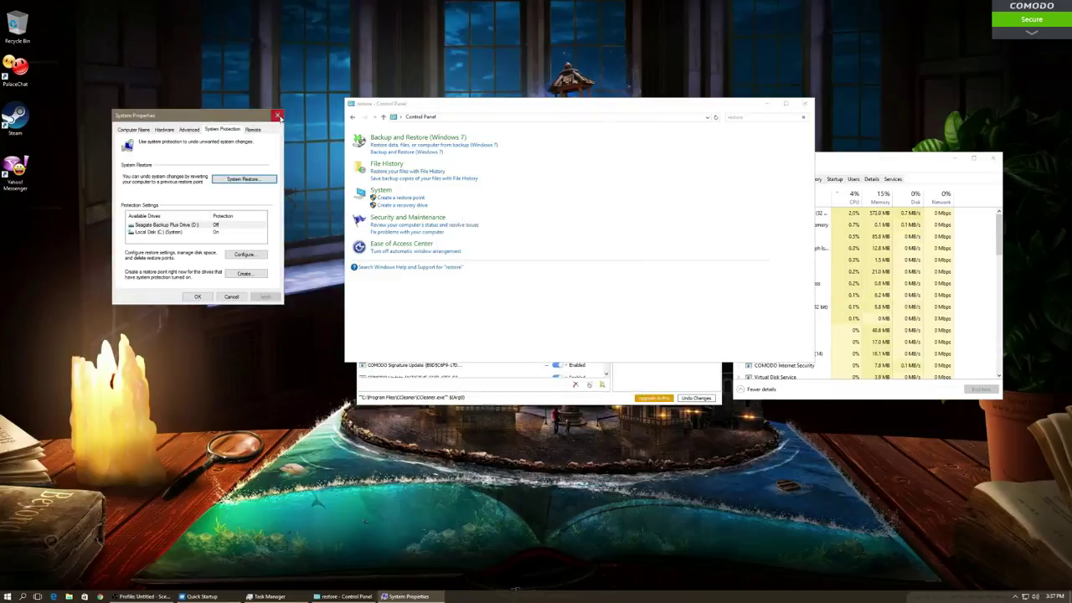
left_click(277, 116)
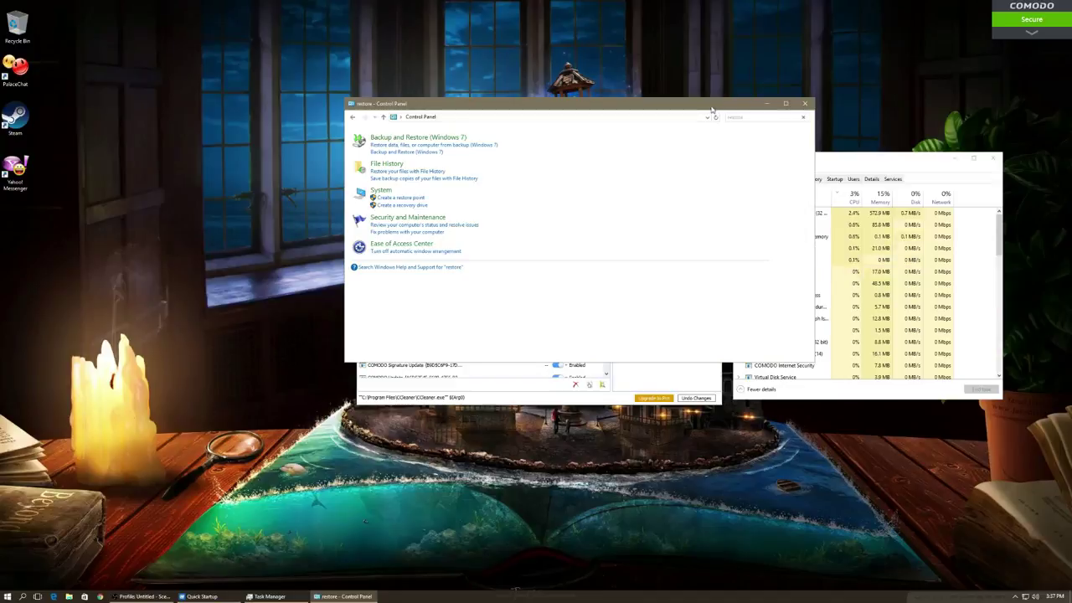
left_click(803, 106)
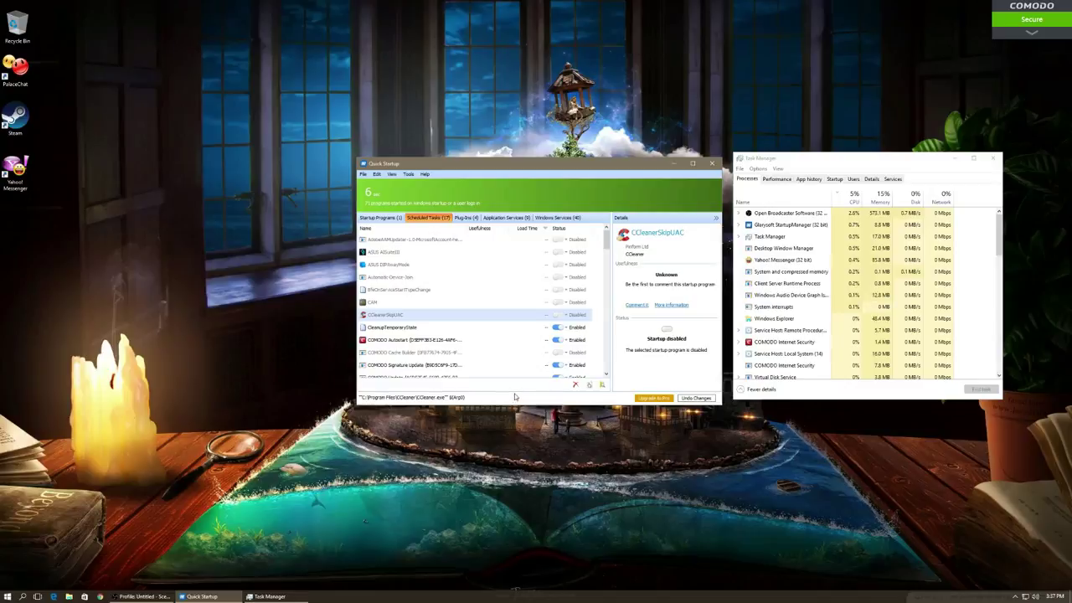
Step: Look through the remaining scheduled tasks in Quick Startup and examine the Core Sync, Microsoft OneDrive and Windows Enhanced Storage plug-ins
left_click_drag(608, 242, 597, 369)
left_click_drag(608, 281, 609, 362)
left_click(460, 220)
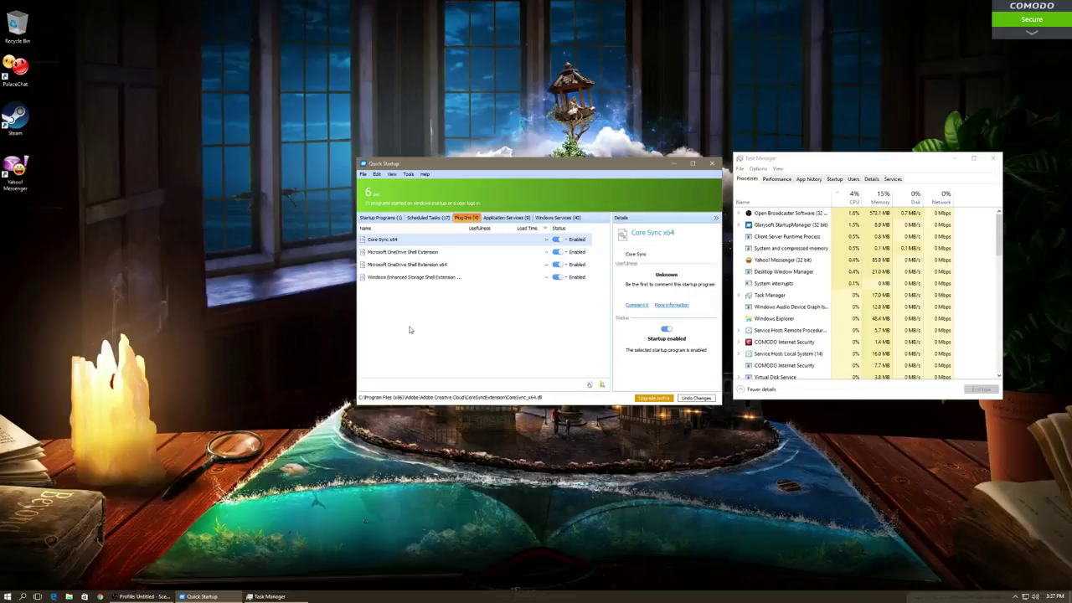
left_click(413, 276)
left_click(411, 263)
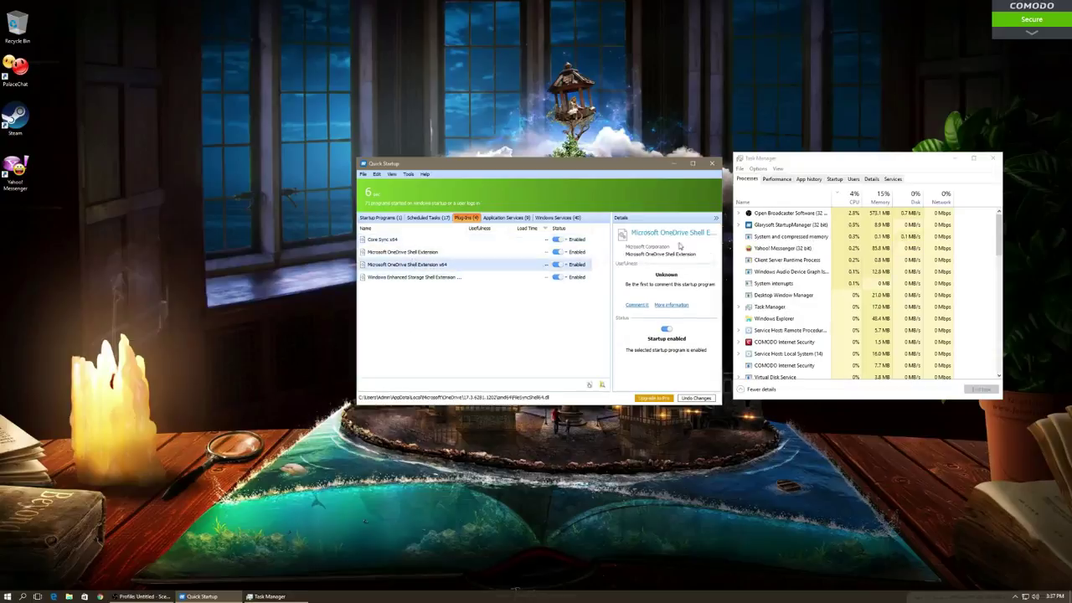
left_click(390, 241)
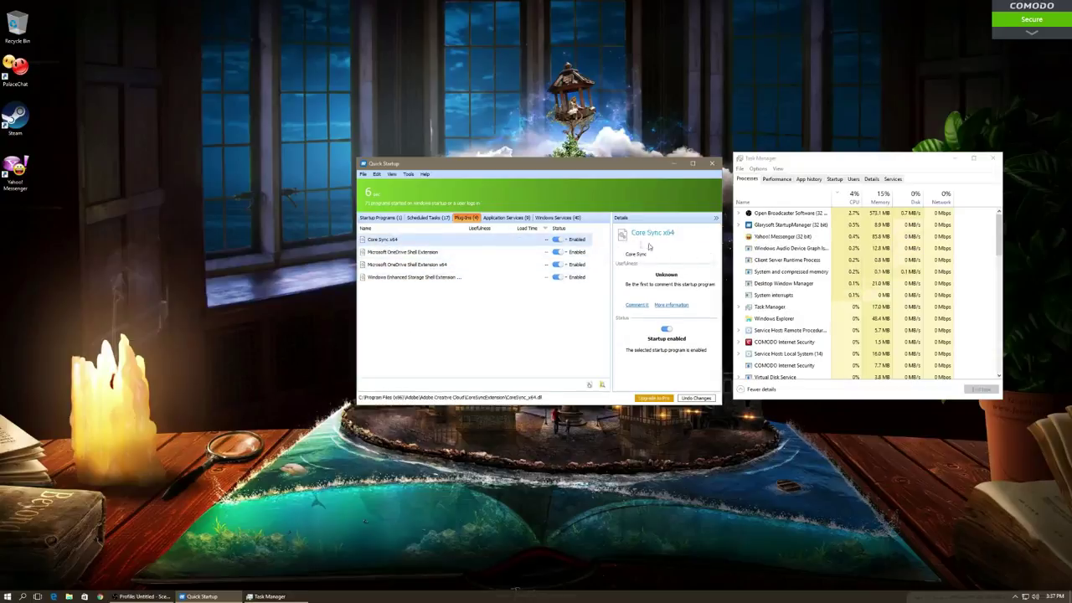
left_click(391, 253)
left_click(390, 280)
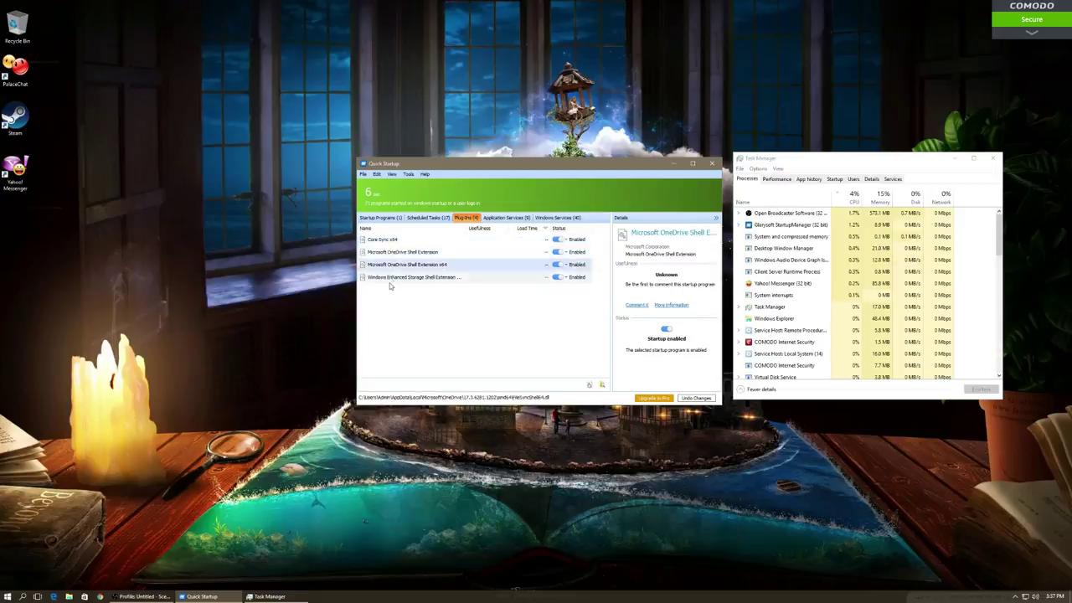
left_click(387, 300)
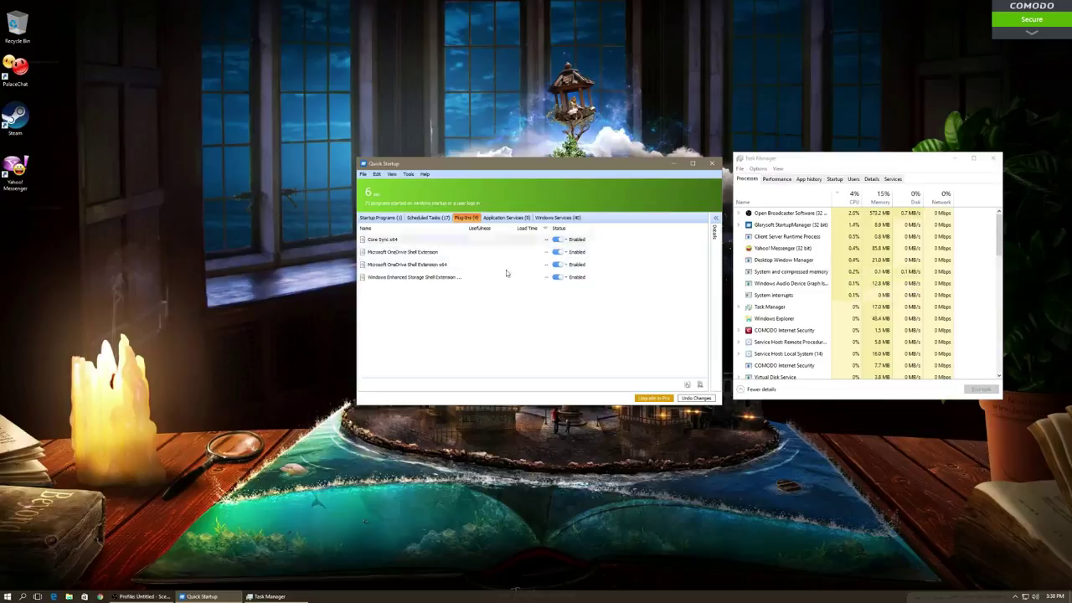
Step: Look through the lists of application services and Windows services
left_click(507, 220)
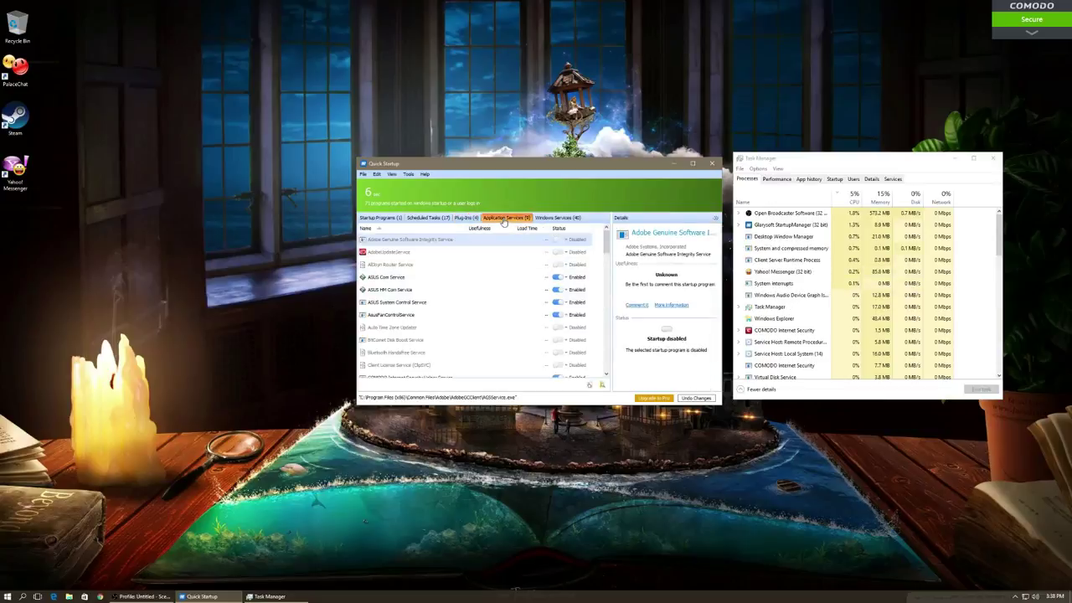
mouse_move(608, 241)
left_mouse_down()
mouse_move(601, 362)
mouse_move(611, 235)
left_mouse_up()
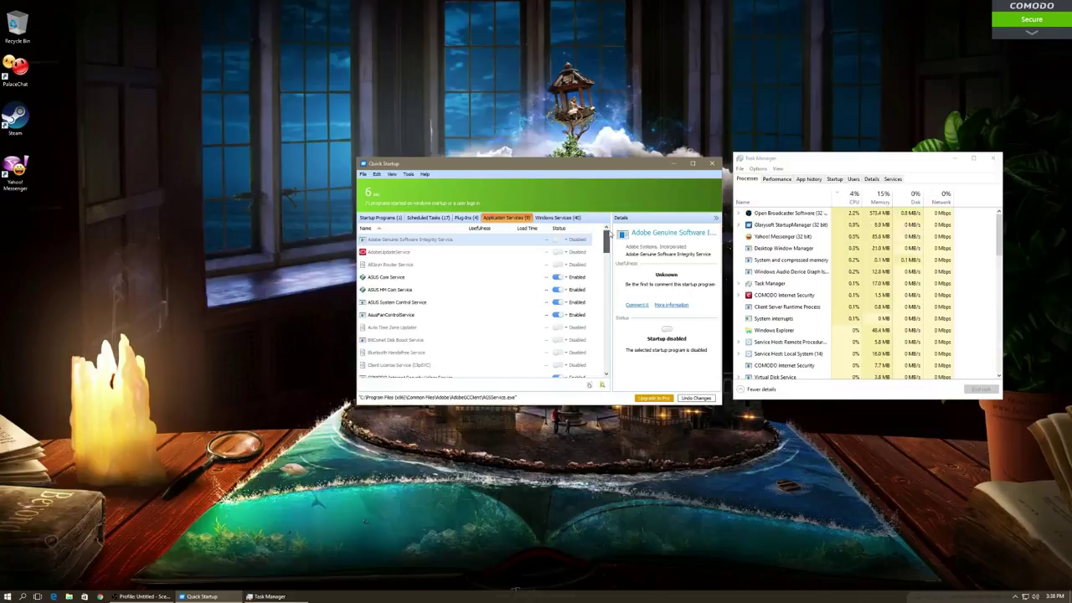
left_click(556, 218)
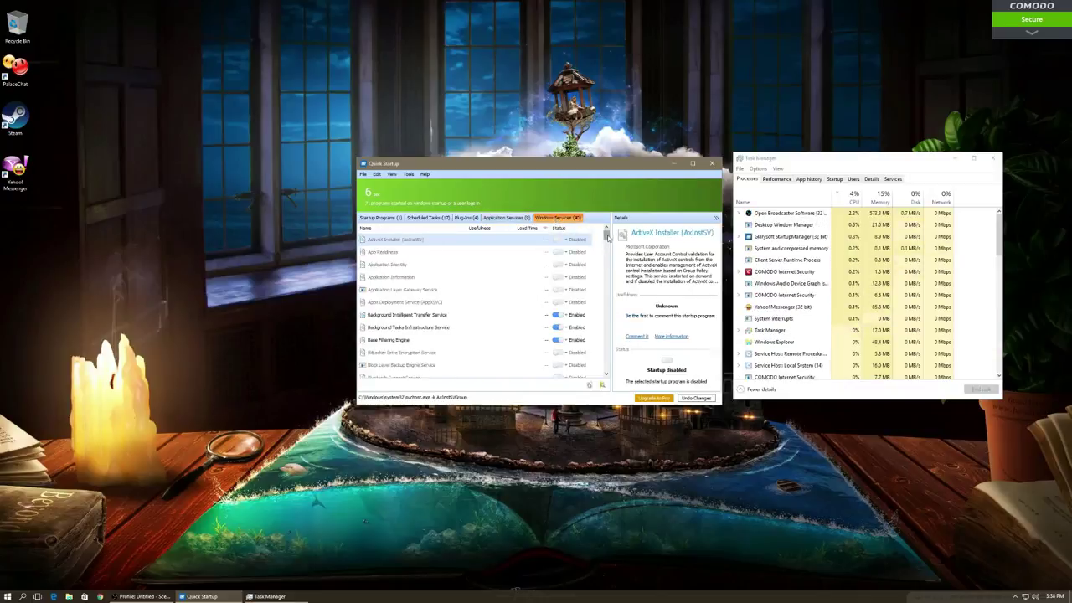
mouse_move(607, 237)
left_mouse_down()
mouse_move(607, 268)
mouse_move(607, 235)
left_mouse_up()
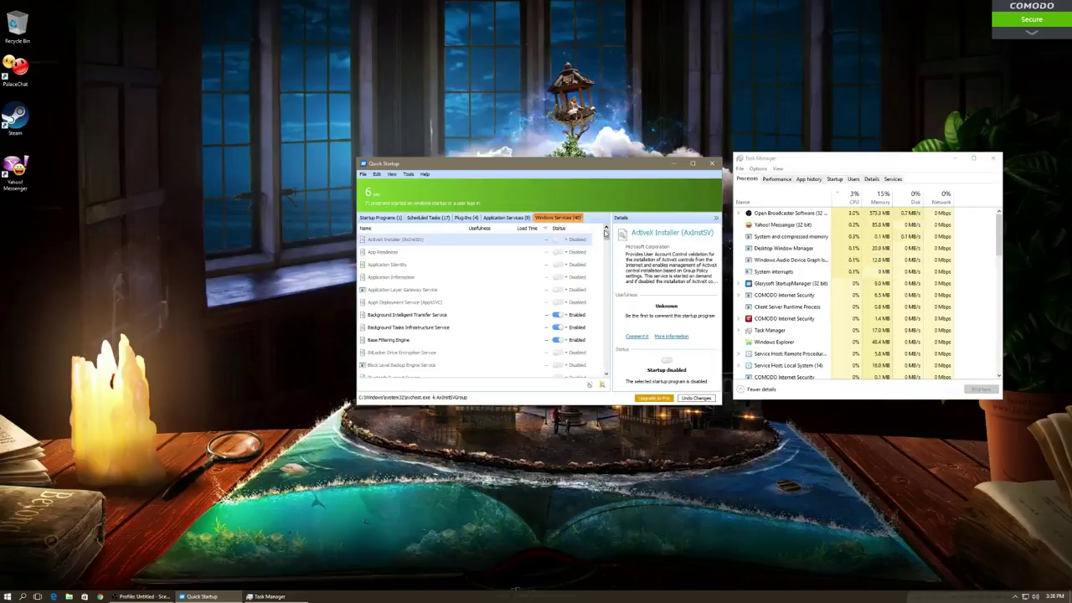
Step: Examine the details of the Windows services App Readiness, Application Layer Gateway Service, AppX Deployment Service, Block Level Backup Engine Service and Certificate Propagation
left_click(449, 252)
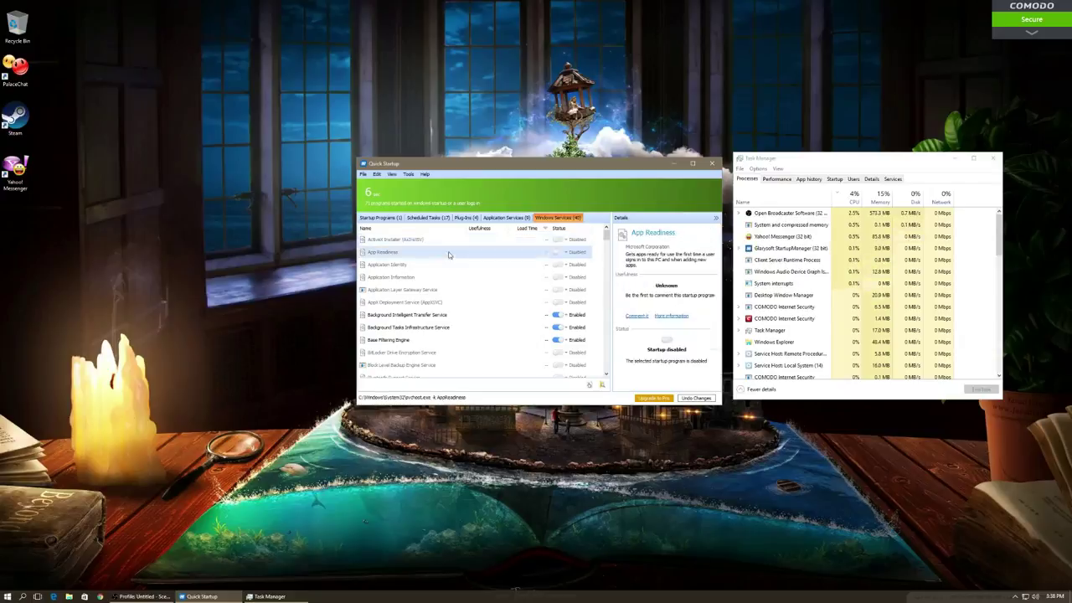
left_click(432, 290)
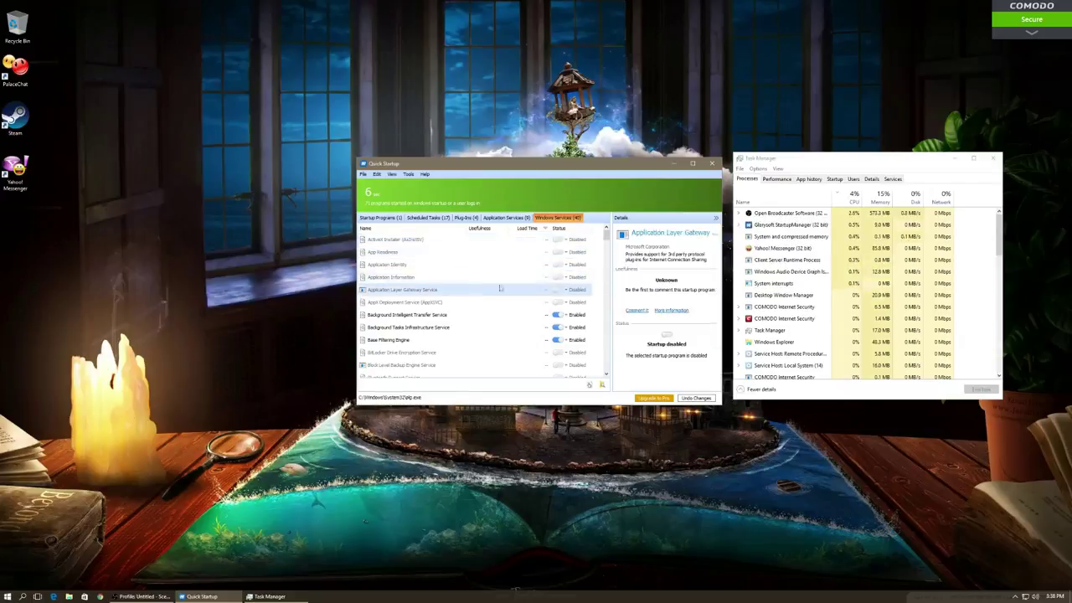
left_click(434, 303)
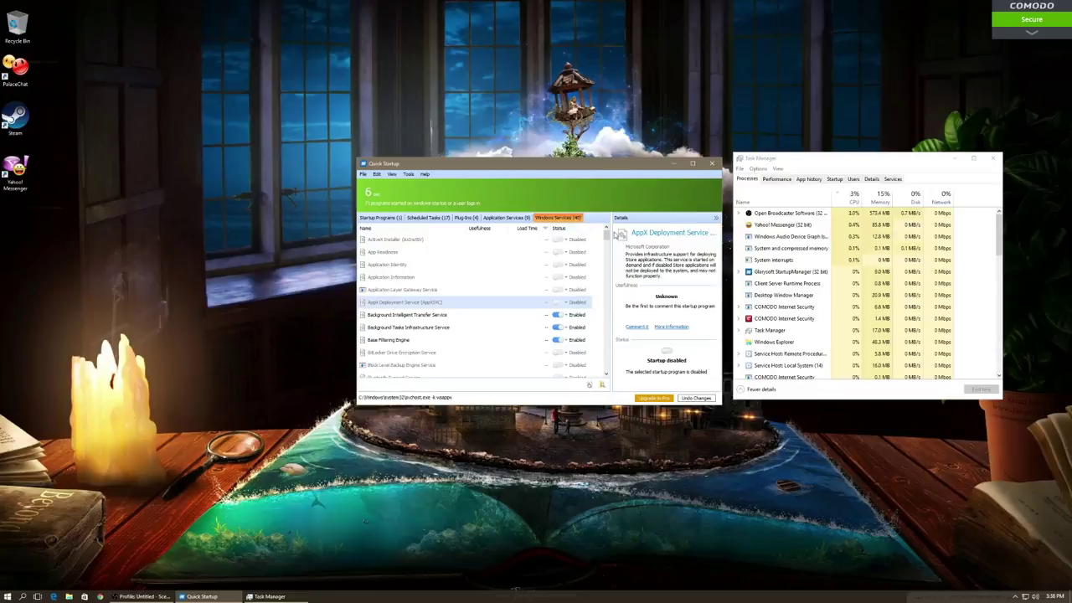
scroll(606, 237, "down", 1)
left_click_drag(606, 237, 609, 347)
scroll(609, 348, "up", 12)
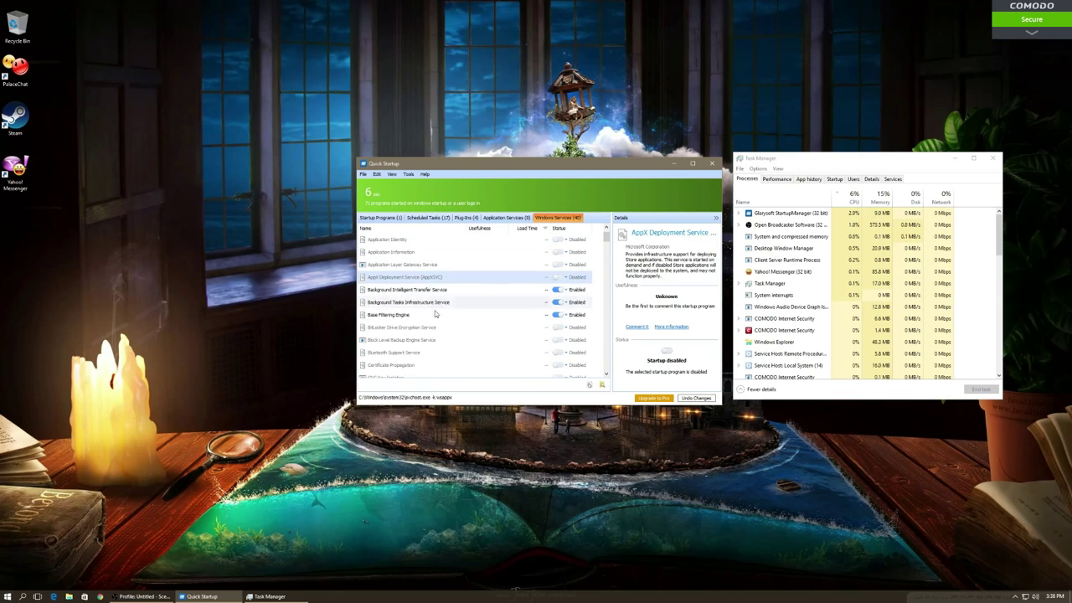
left_click(402, 341)
left_click(400, 362)
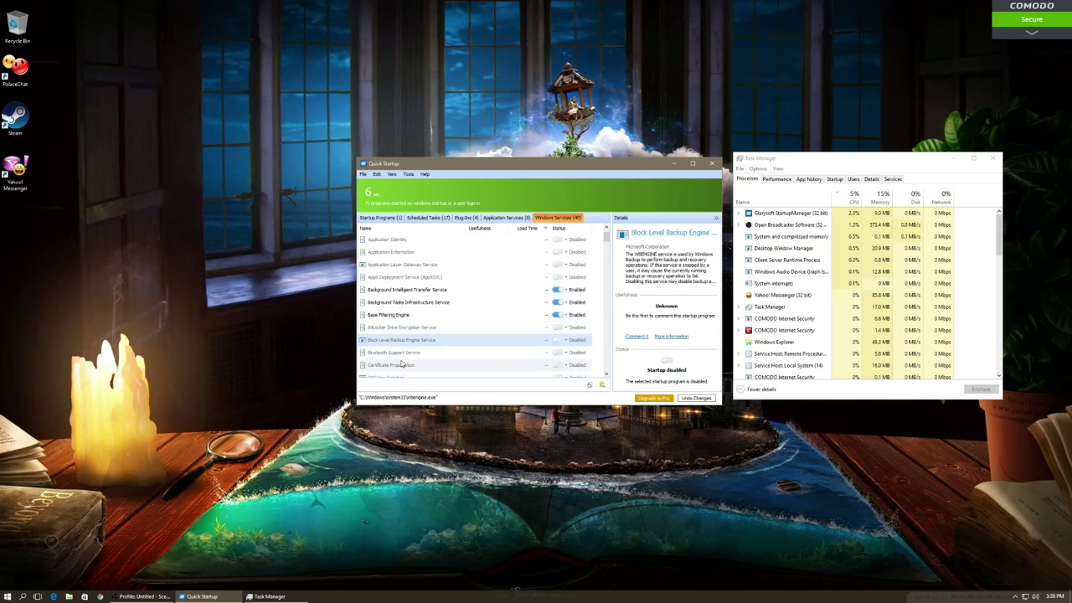
Step: Skim the full Windows services list from the first entries to WWAN AutoConfig and return to its start
mouse_move(606, 237)
left_mouse_down()
mouse_move(606, 368)
mouse_move(607, 238)
left_mouse_up()
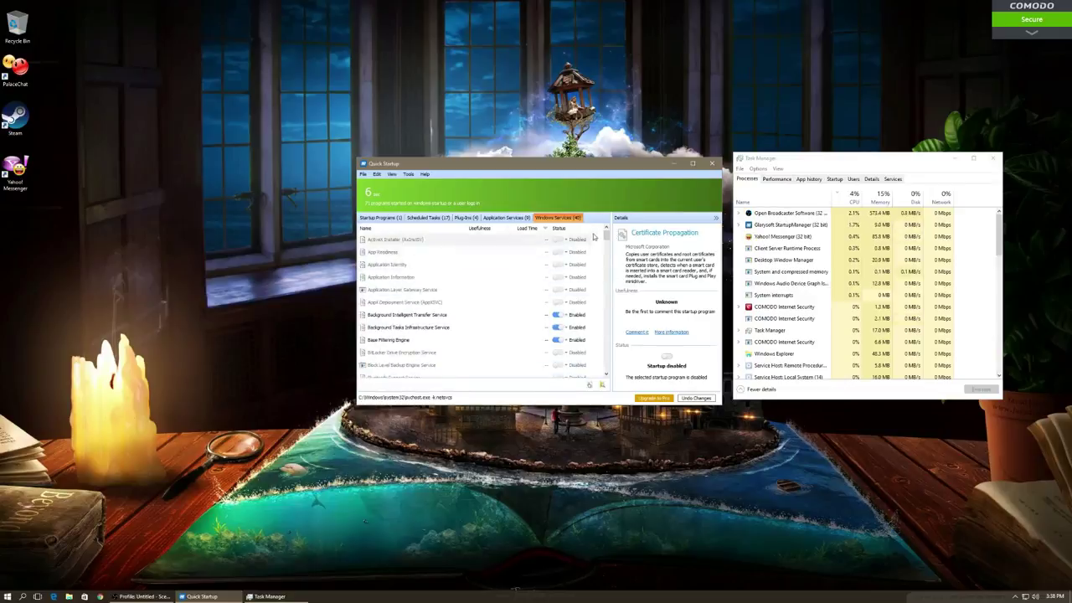
left_click_drag(606, 237, 600, 310)
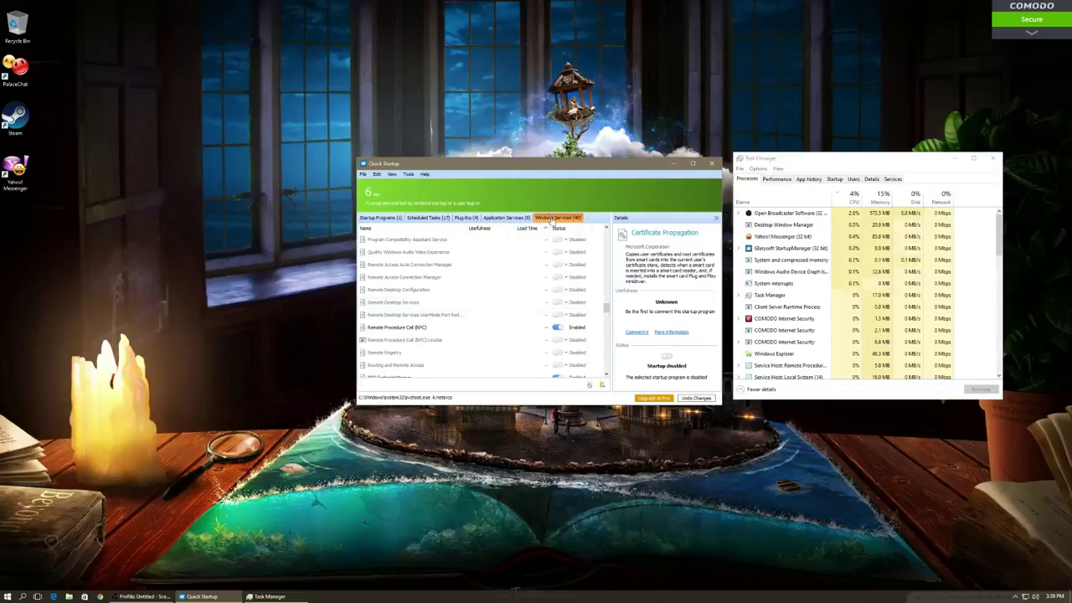
left_click_drag(607, 308, 605, 237)
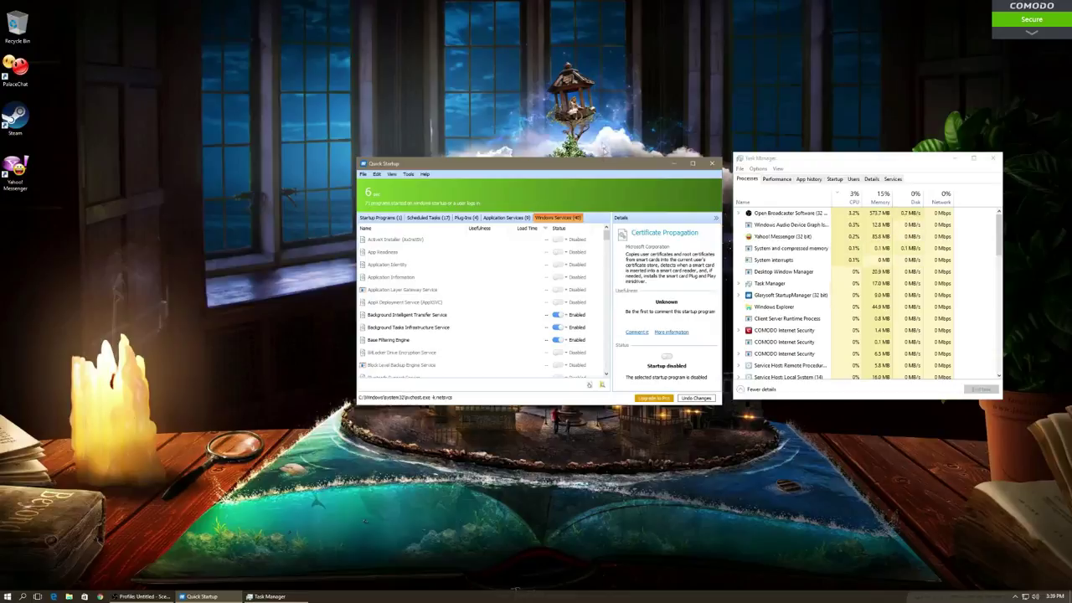
left_click_drag(609, 235, 599, 370)
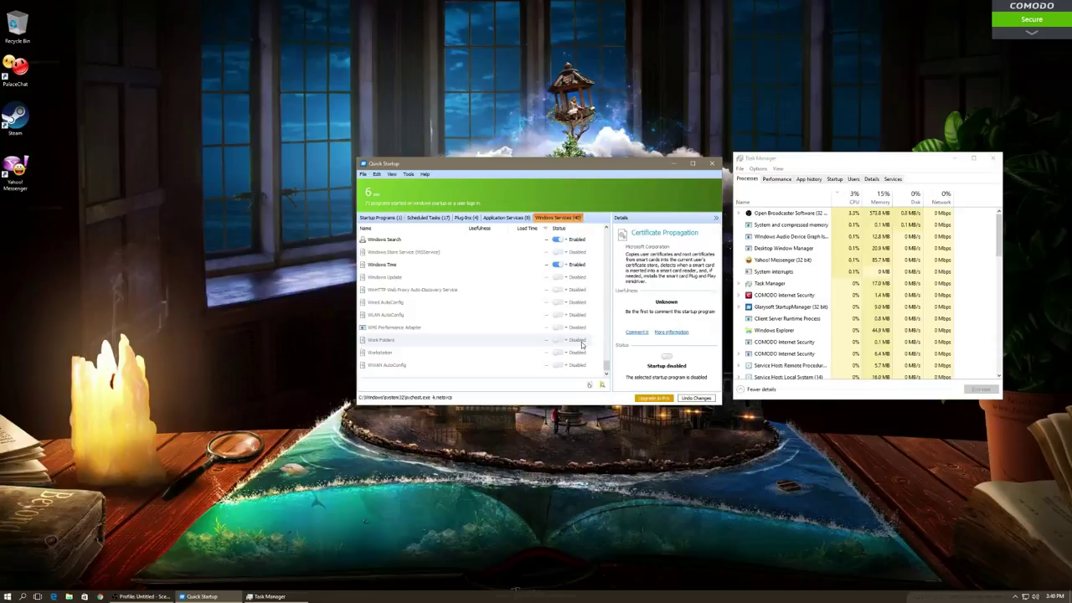
left_click_drag(605, 369, 605, 239)
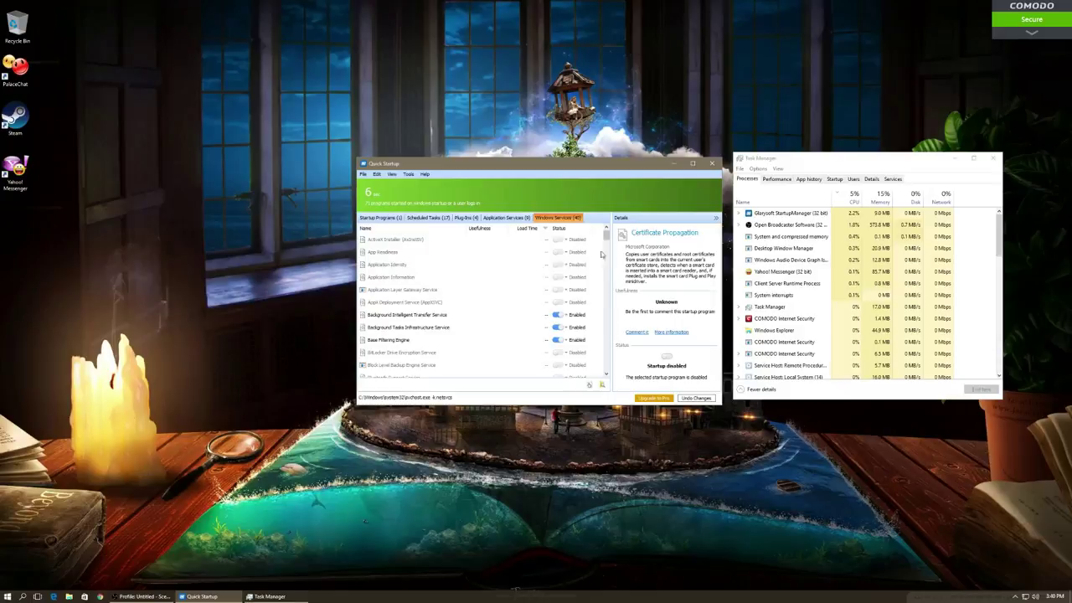
Step: Examine the Windows services list section by section, comparing which services are enabled or disabled, and return to its beginning
left_click(606, 374)
left_click(606, 375)
left_click(606, 375)
left_click(607, 374)
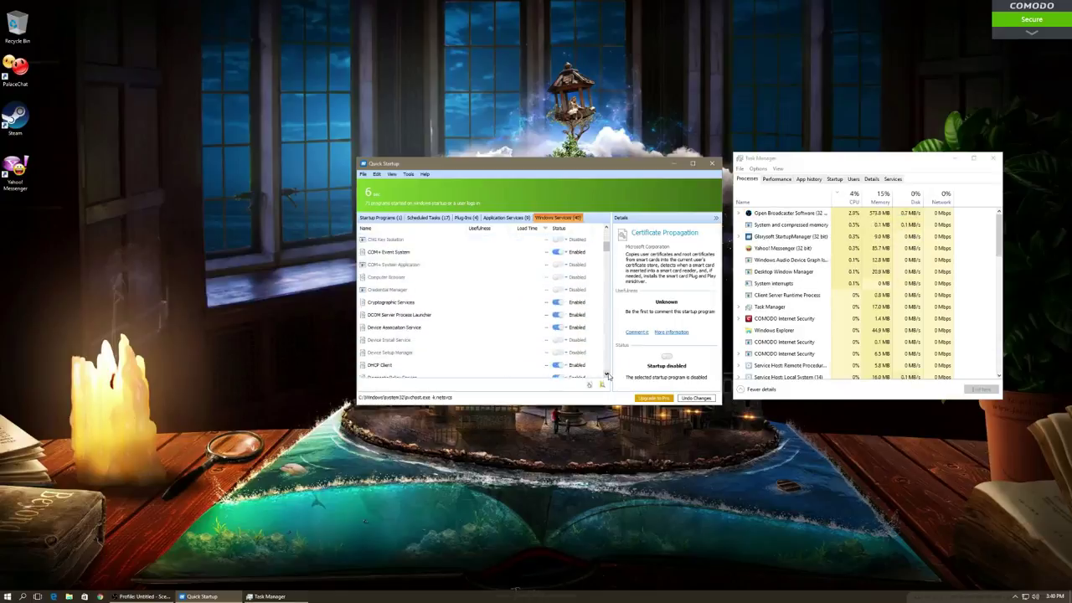
left_click(606, 374)
left_click(607, 374)
left_click(607, 375)
left_click(606, 375)
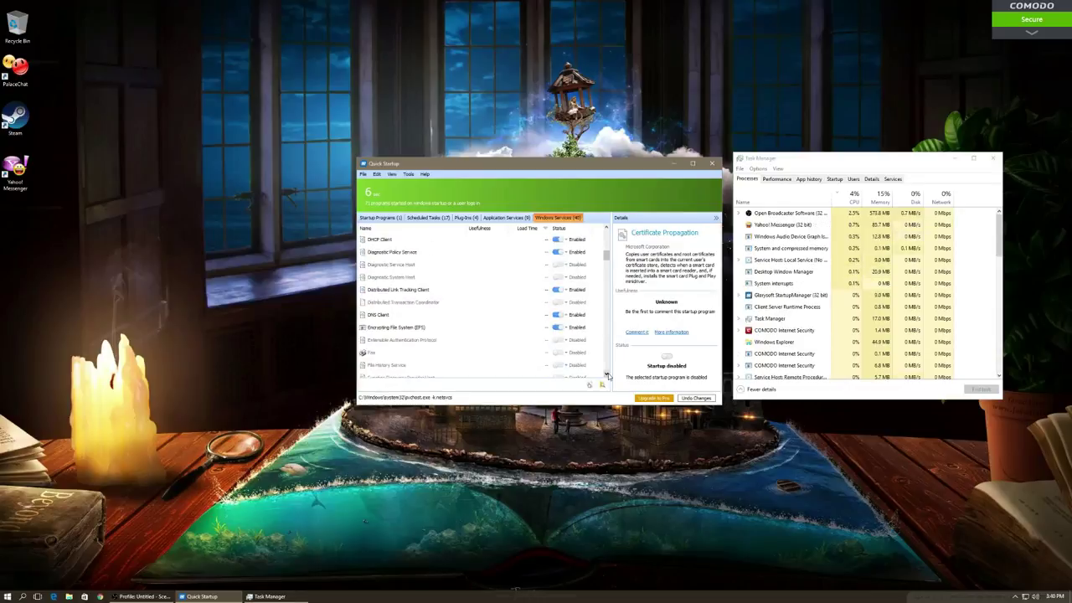
left_click(607, 374)
left_click(606, 374)
left_click(607, 374)
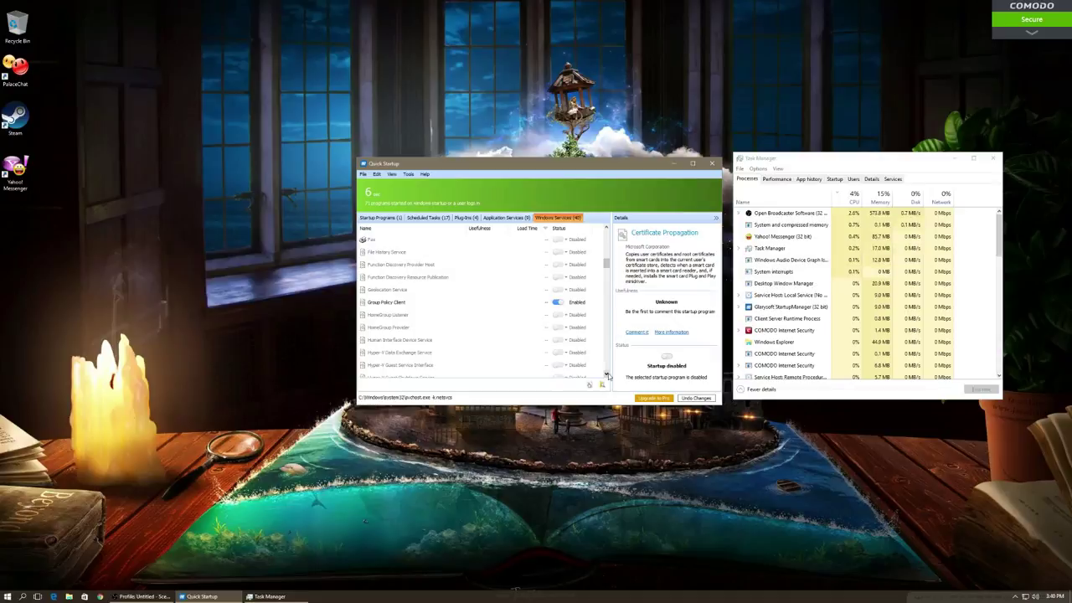
scroll(606, 374, "down", 3)
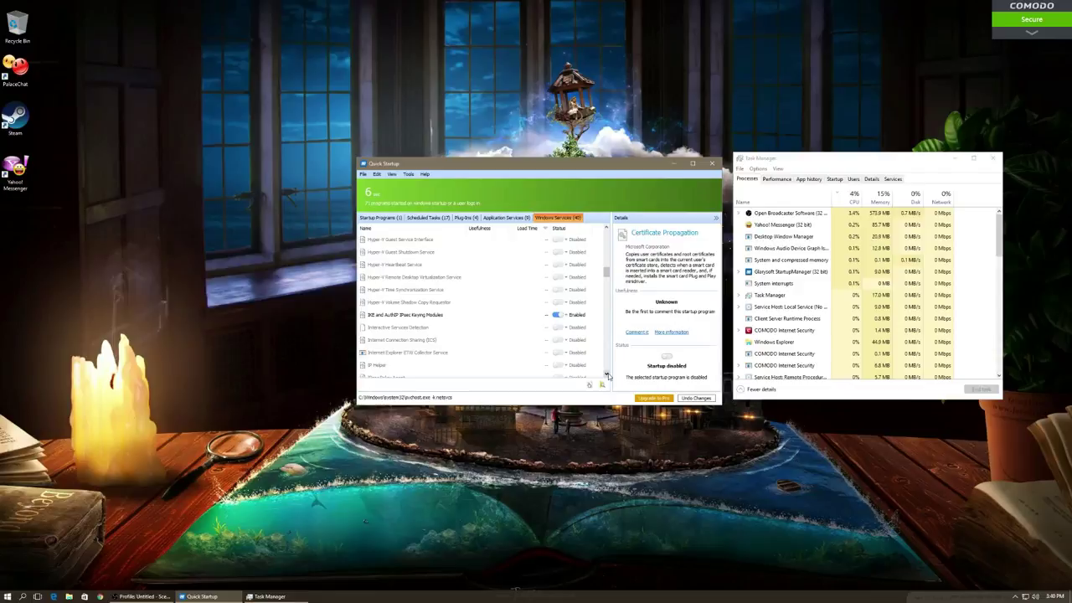
scroll(607, 375, "down", 3)
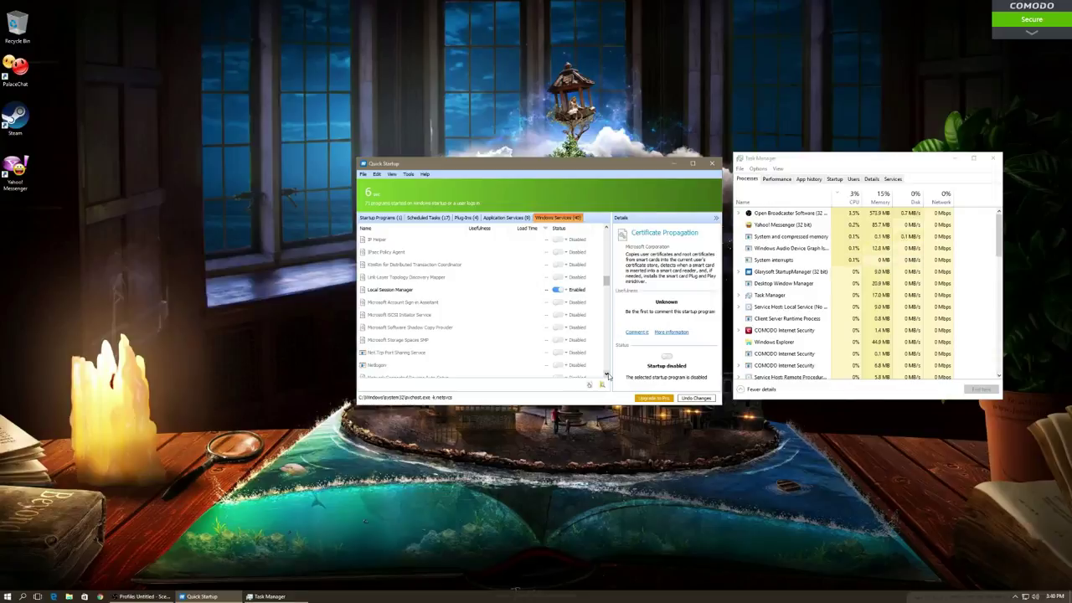
scroll(608, 376, "down", 3)
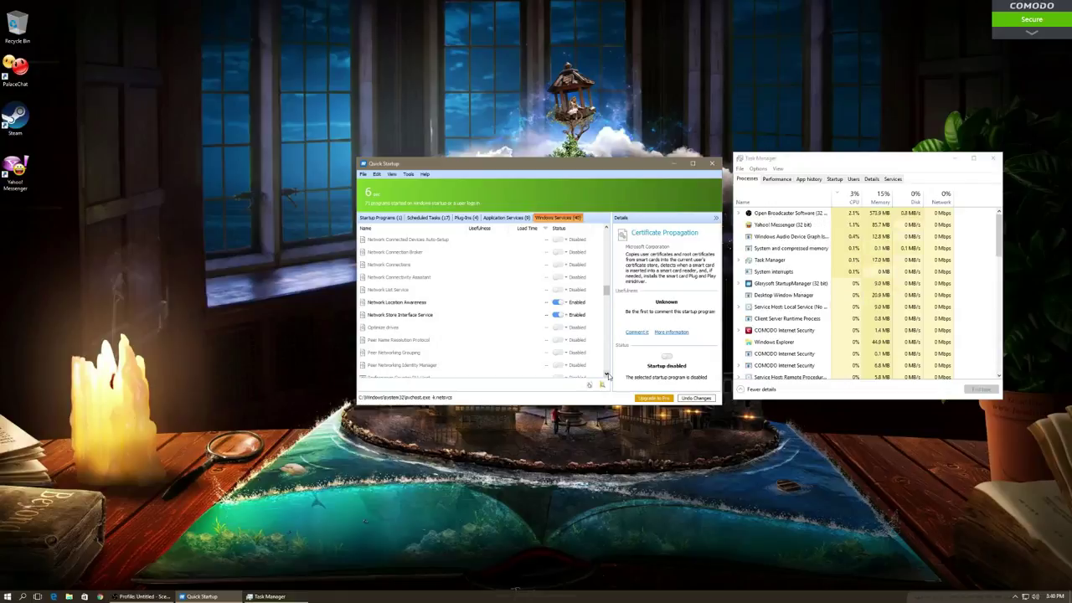
left_click(608, 375)
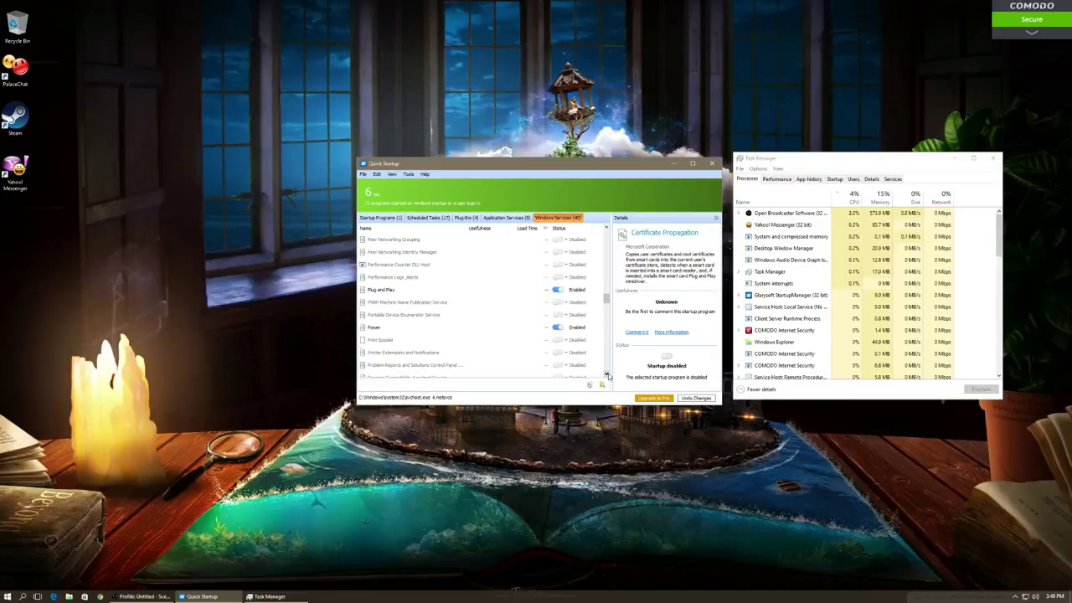
scroll(606, 375, "down", 3)
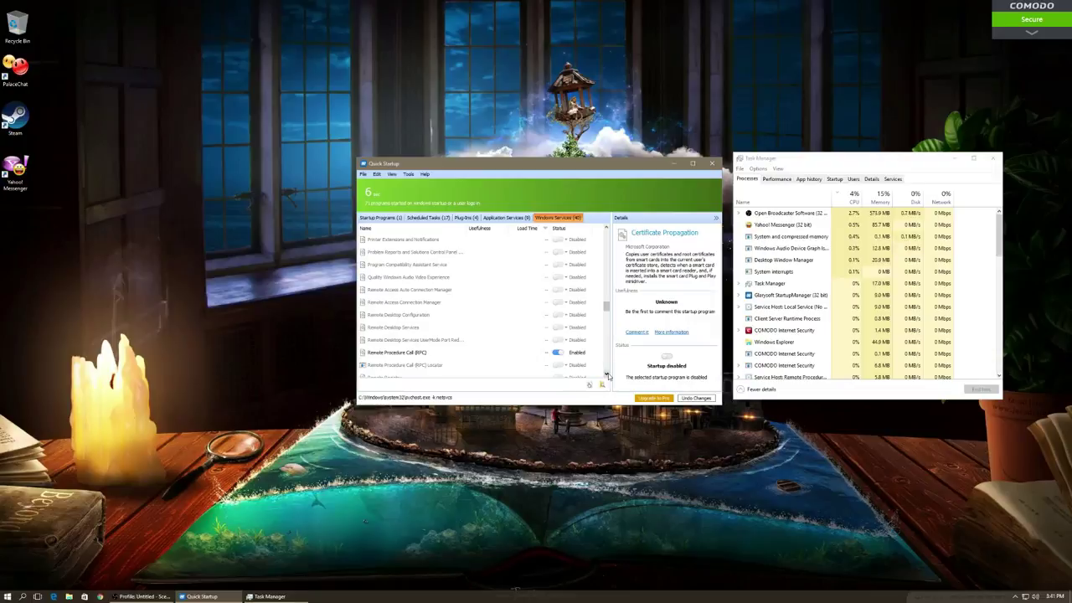
scroll(606, 375, "down", 3)
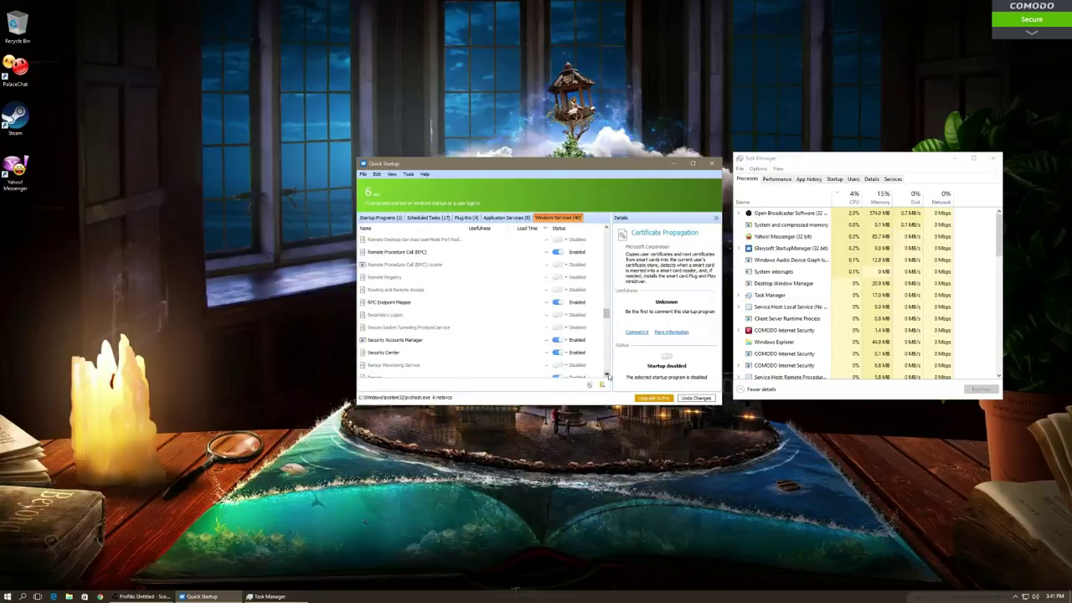
scroll(606, 375, "down", 3)
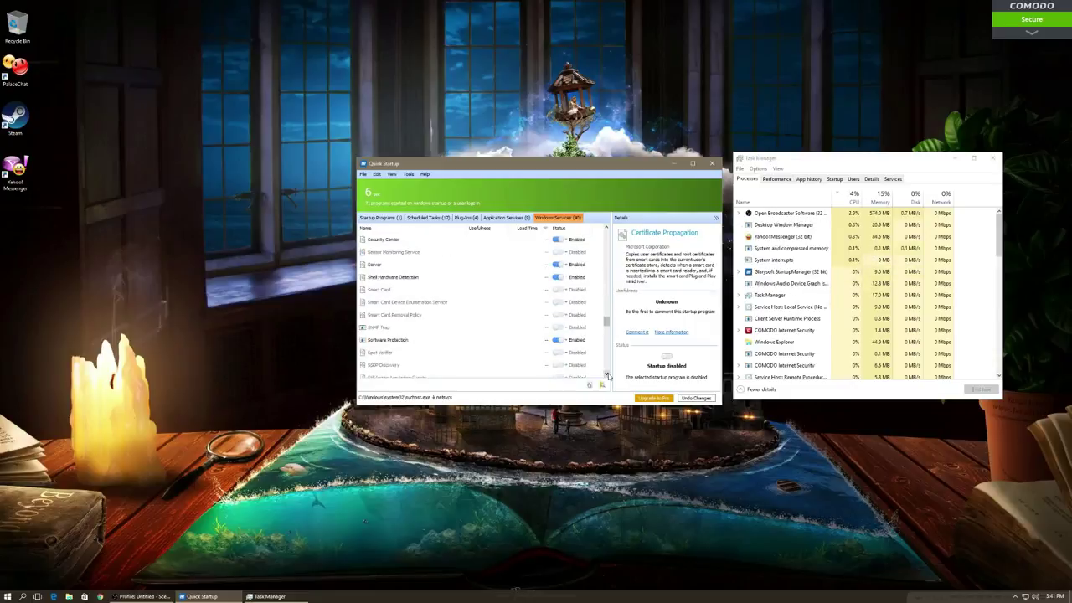
scroll(606, 376, "down", 3)
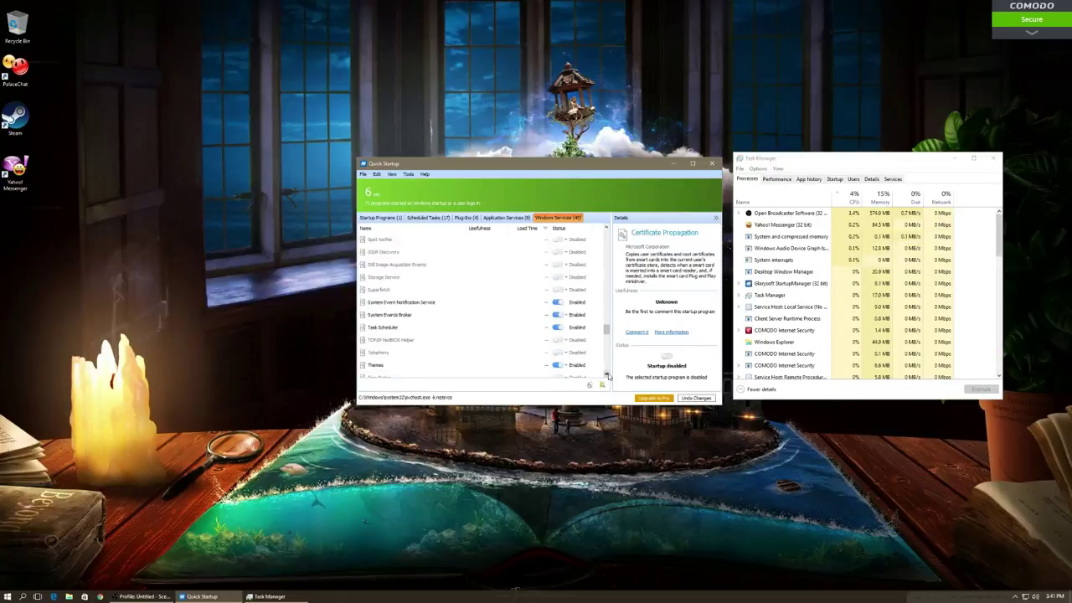
scroll(607, 376, "down", 3)
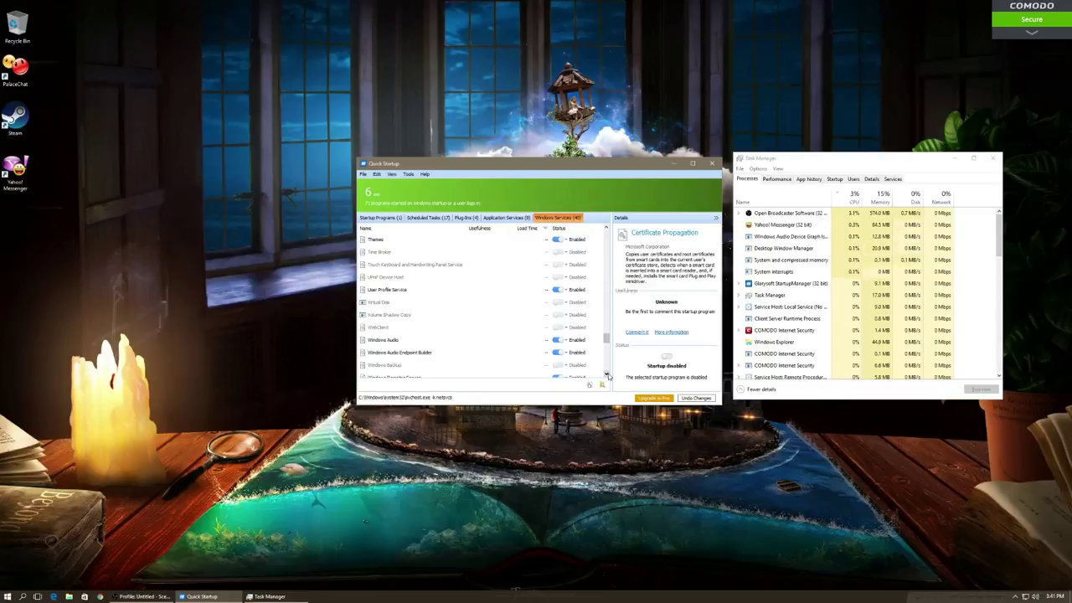
scroll(607, 376, "down", 3)
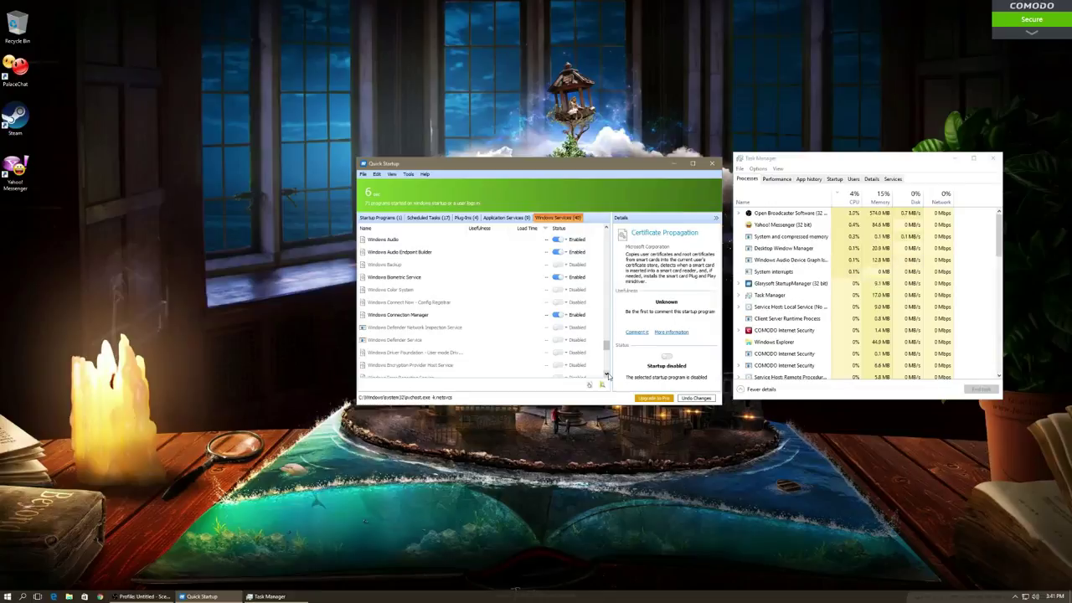
scroll(608, 376, "down", 3)
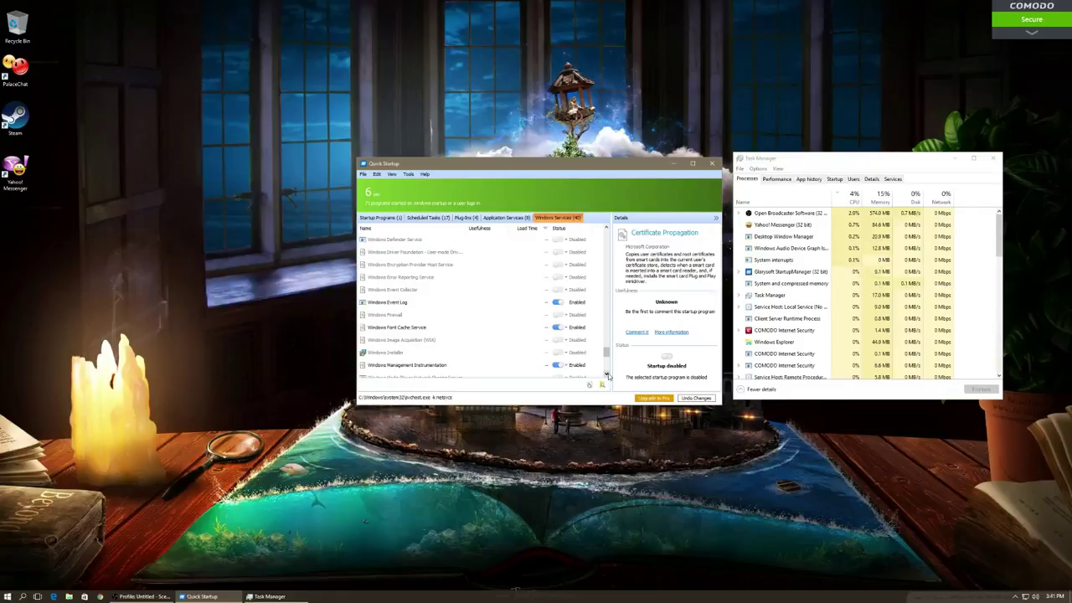
scroll(608, 376, "down", 3)
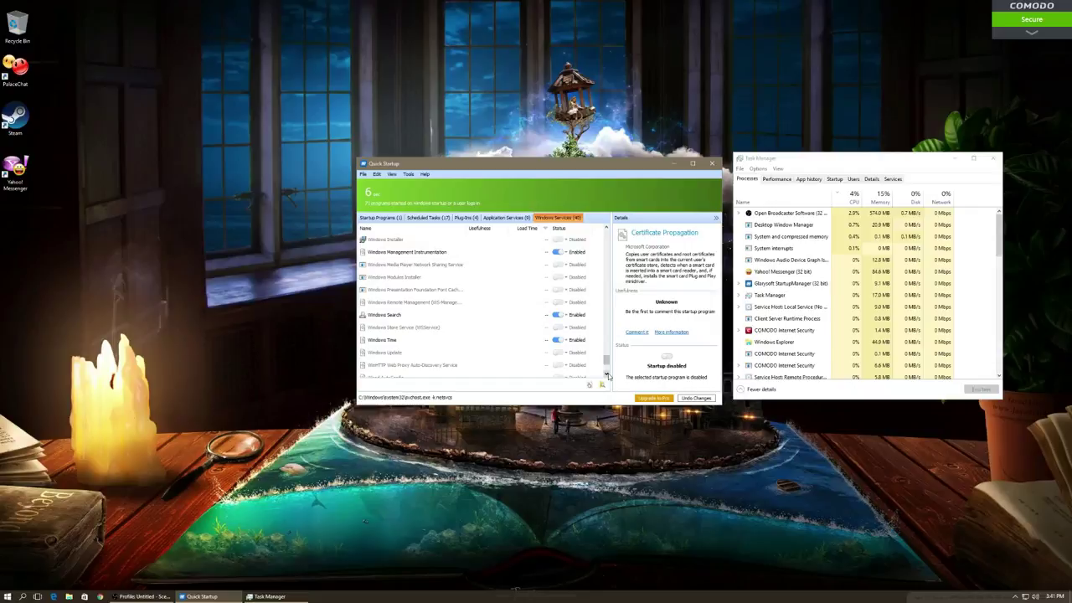
scroll(608, 376, "down", 2)
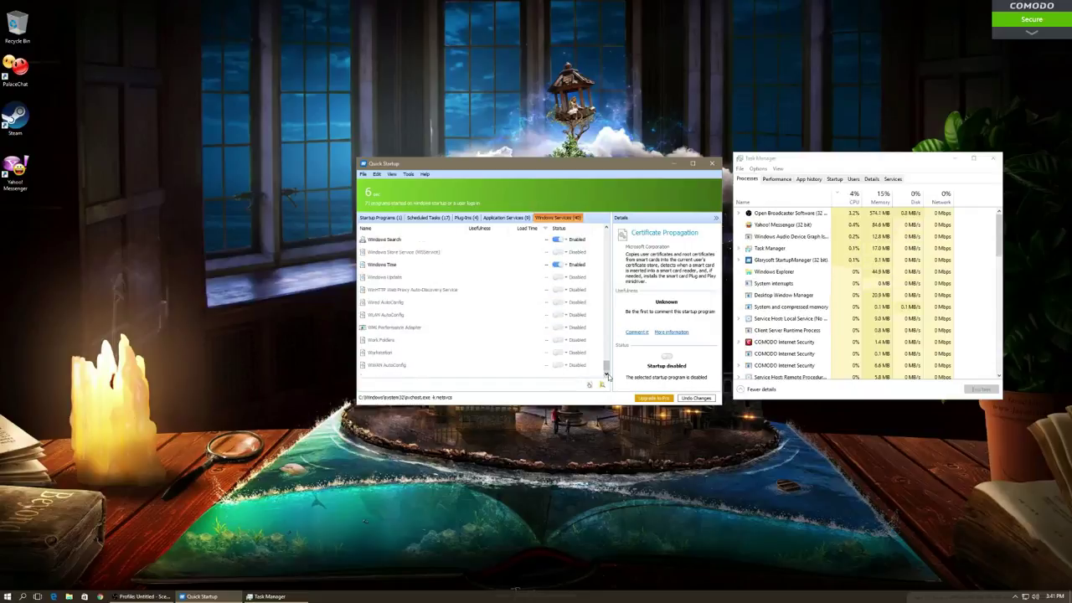
left_click_drag(605, 368, 614, 227)
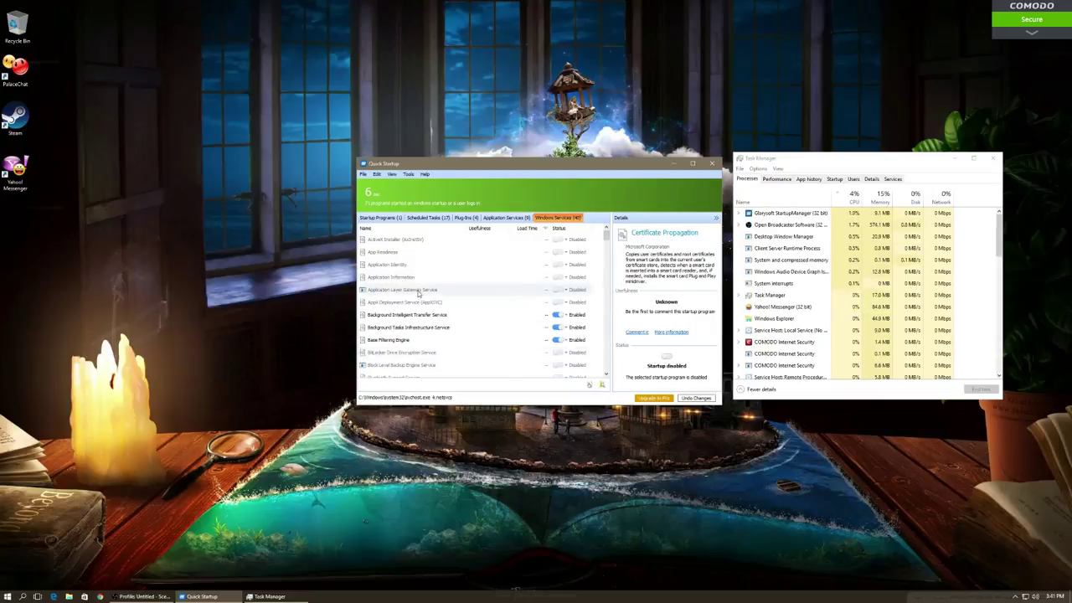
mouse_move(606, 237)
left_mouse_down()
mouse_move(606, 299)
mouse_move(606, 237)
left_mouse_up()
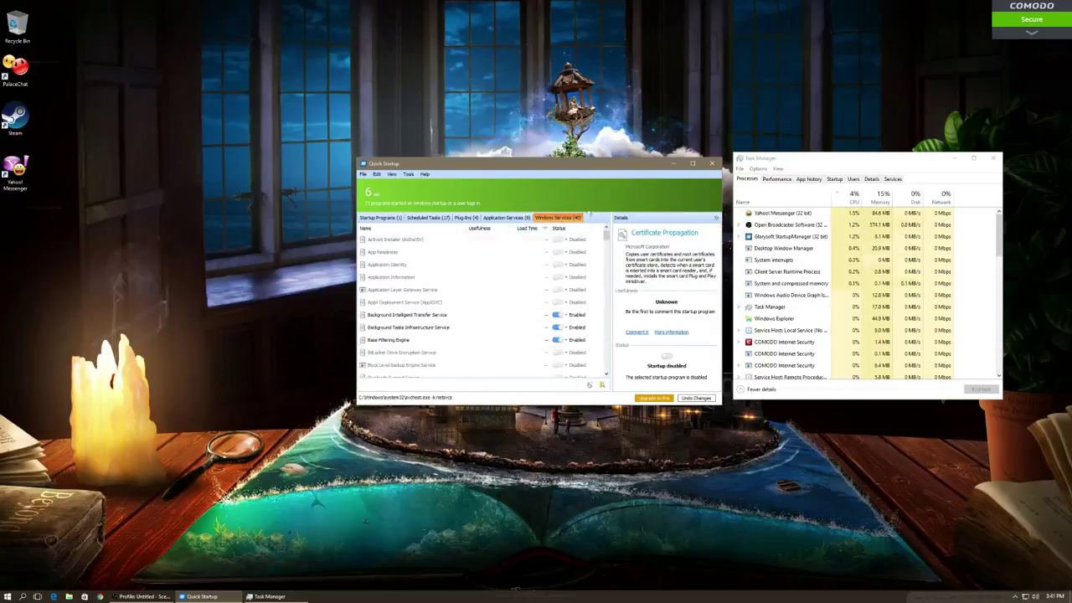
Step: Revisit the startup programs, scheduled tasks, plug-ins, application services and Windows services lists, and close Quick Startup and Task Manager
left_click(390, 217)
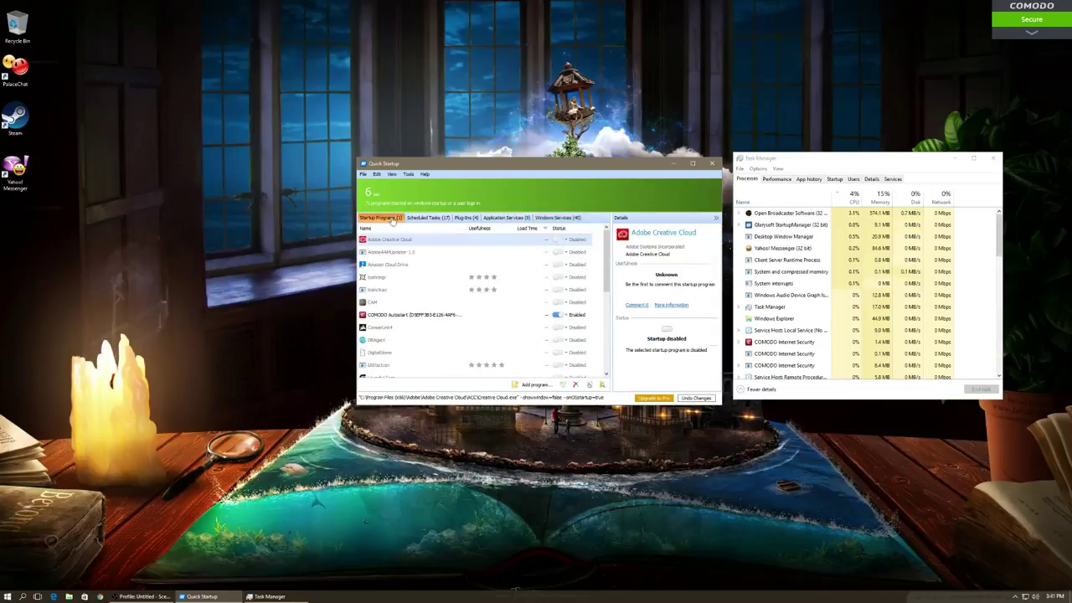
left_click(427, 218)
left_click(476, 219)
left_click(505, 218)
left_click(557, 217)
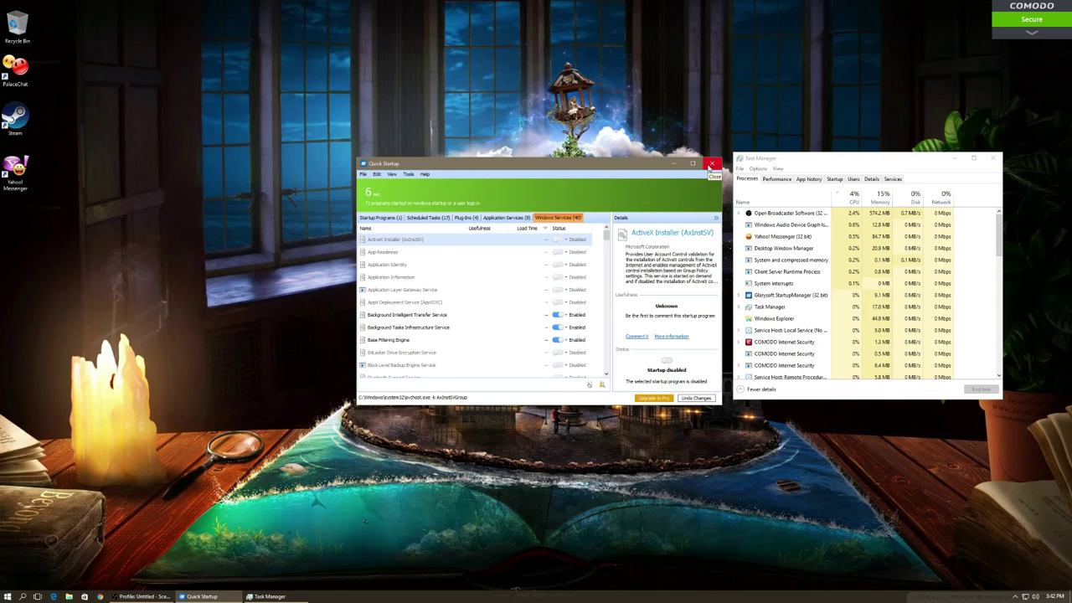
left_click(711, 164)
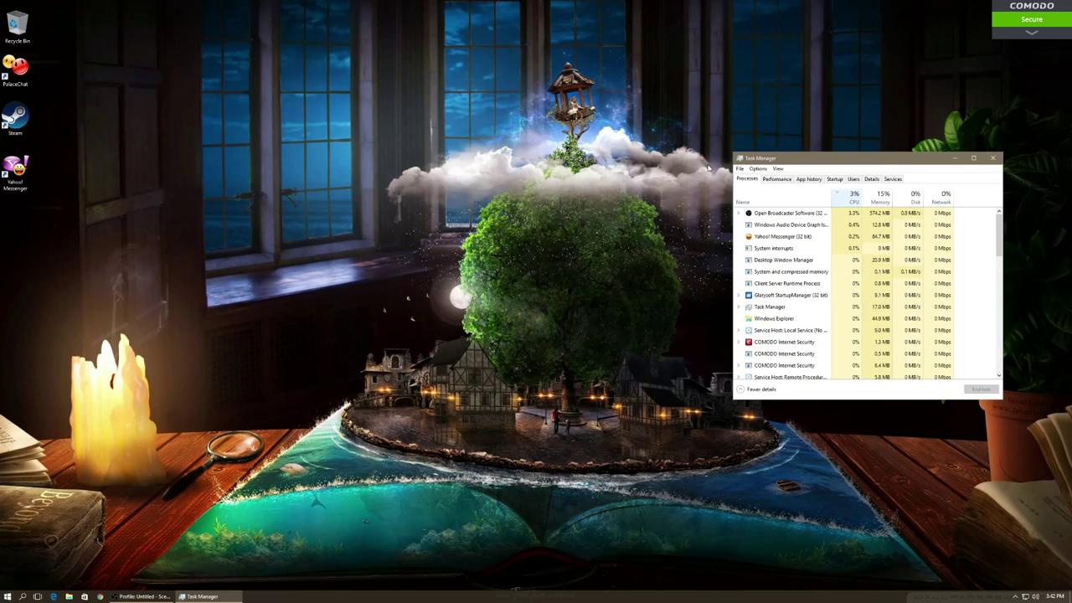
left_click(993, 157)
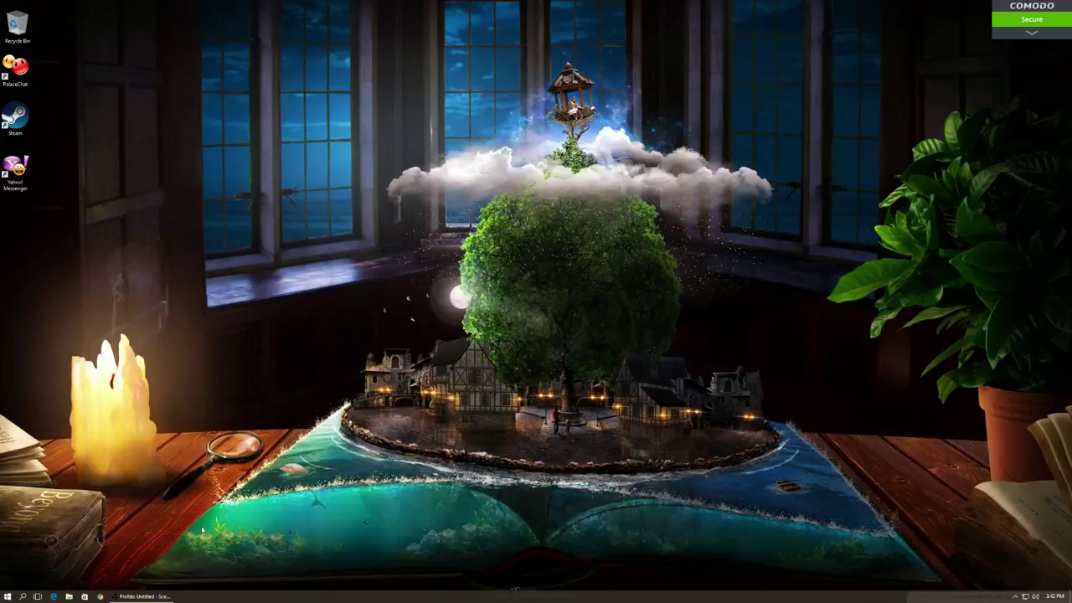
Step: Open Task Manager, move its window and close it again
mouse_move(142, 596)
right_click(7, 595)
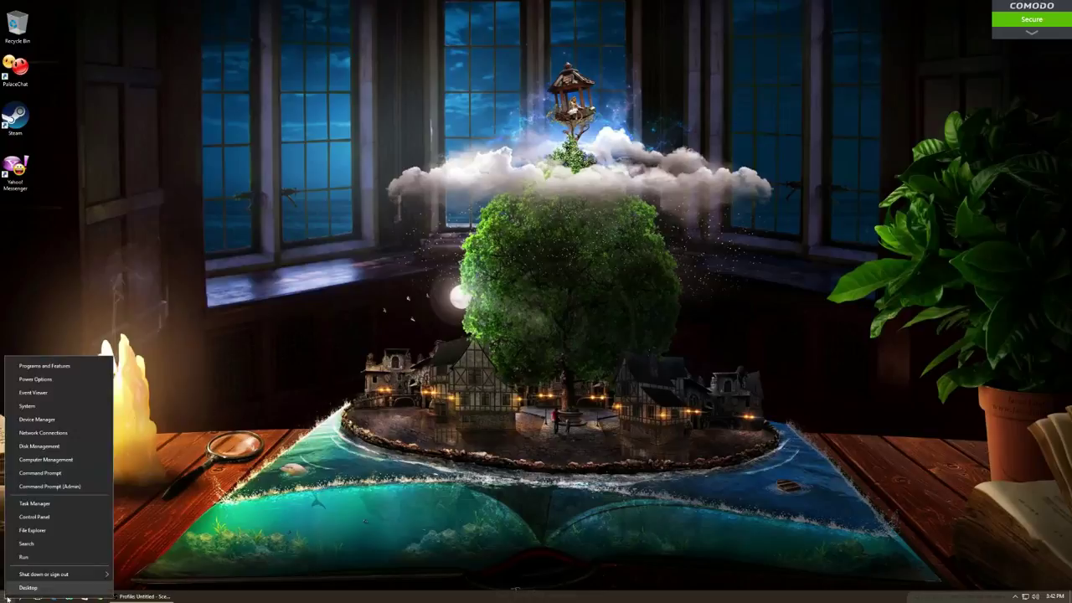
left_click(34, 503)
left_click_drag(837, 157, 549, 134)
left_click(708, 134)
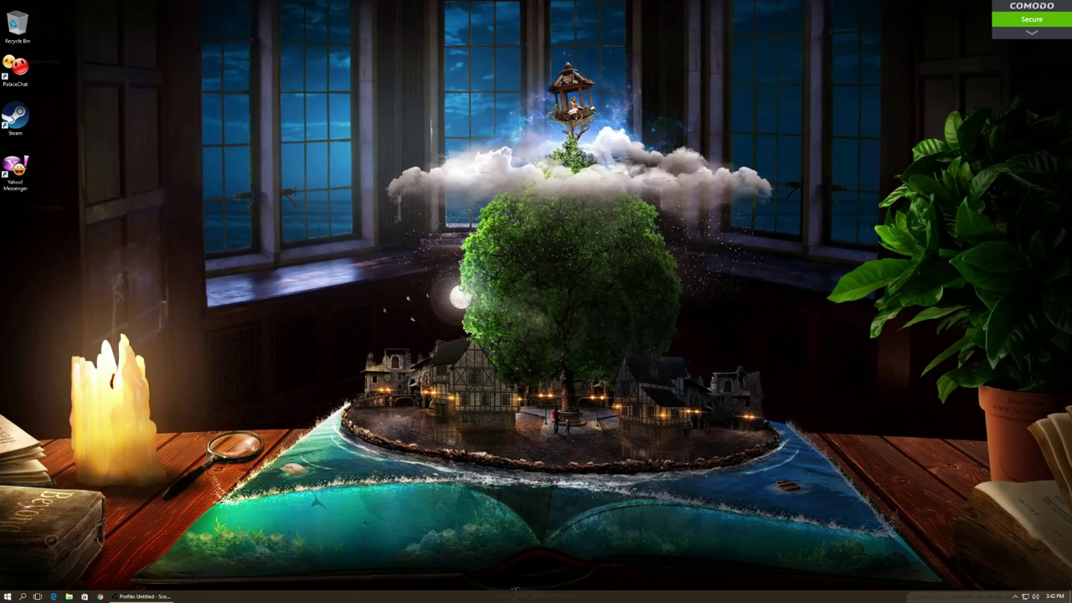
Step: Open the advanced system settings through the Control Panel's System page and bring up the visual effects performance options
right_click(7, 595)
left_click(42, 519)
left_click(481, 160)
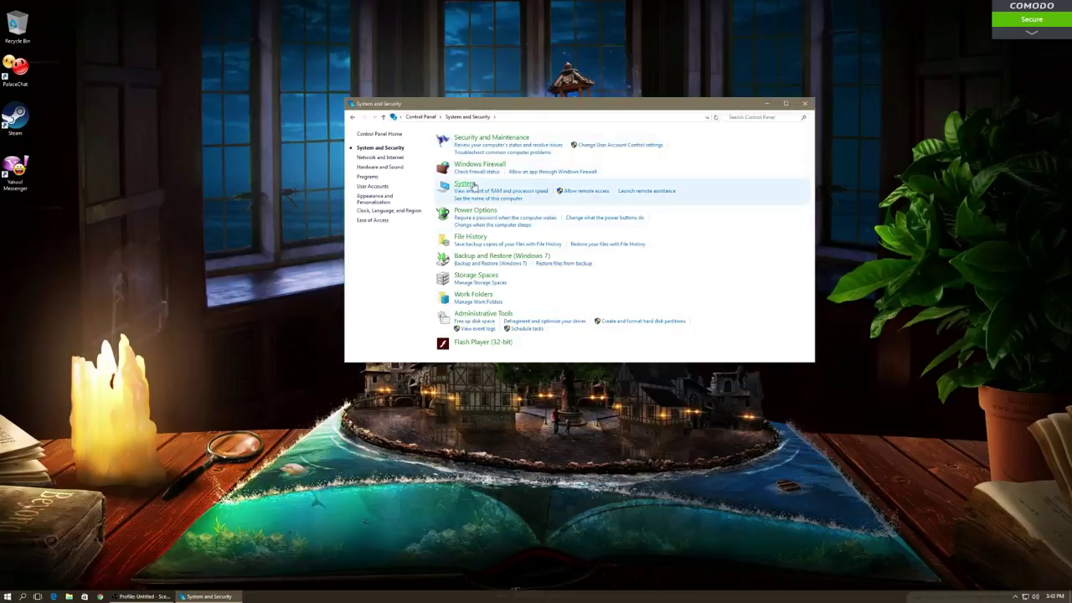
left_click(466, 184)
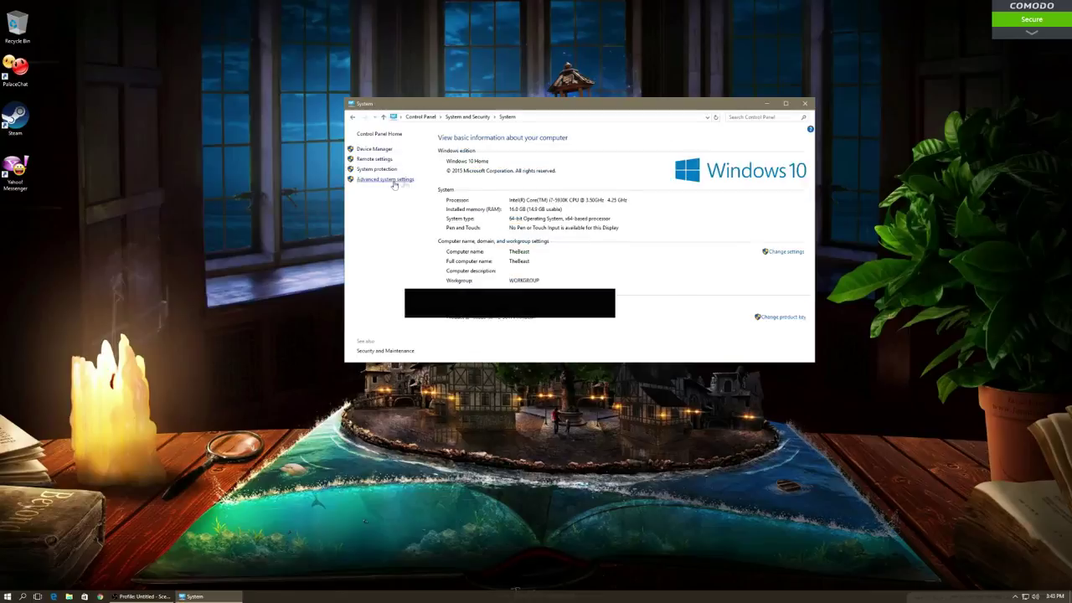
left_click(386, 179)
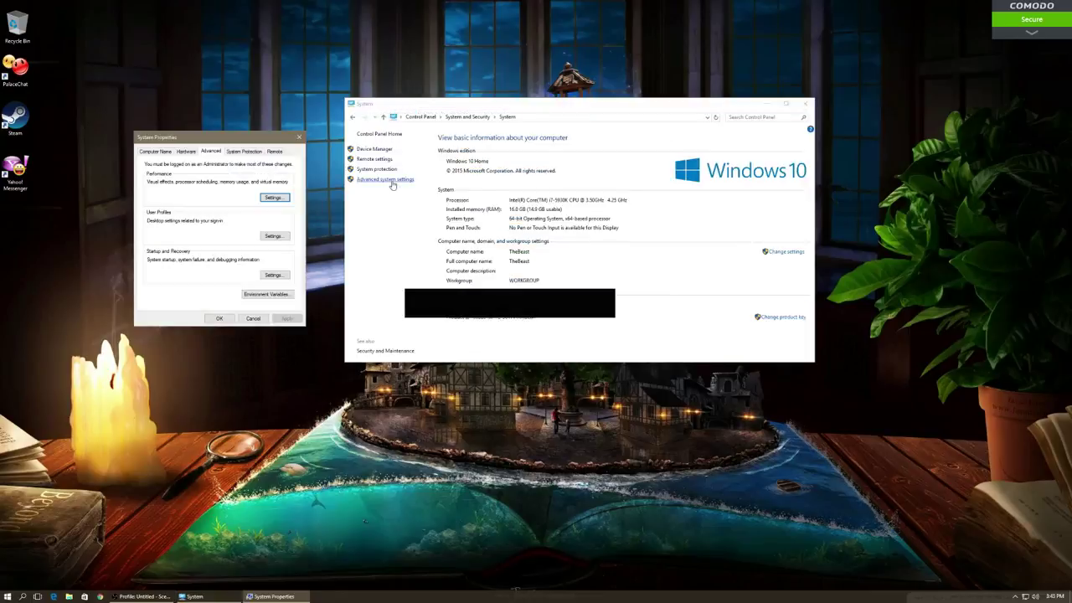
left_click_drag(248, 139, 577, 130)
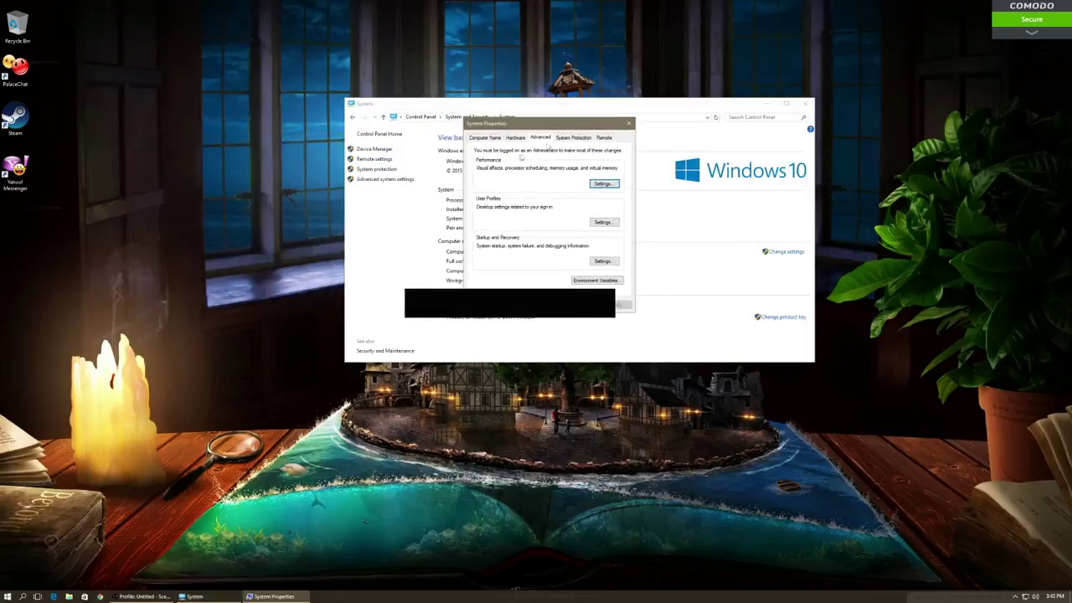
left_click(602, 183)
left_click(602, 184)
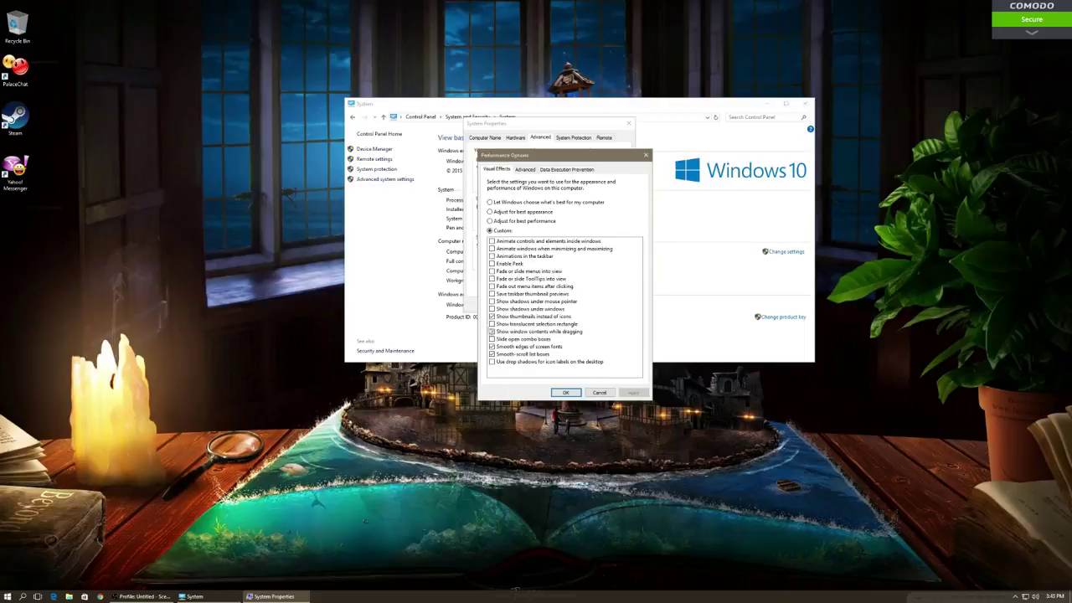
Step: Toggle the Smooth-scroll list boxes effect, confirm the custom visual effects and close the System Properties and System windows
left_click(491, 353)
left_click(566, 396)
left_click(565, 392)
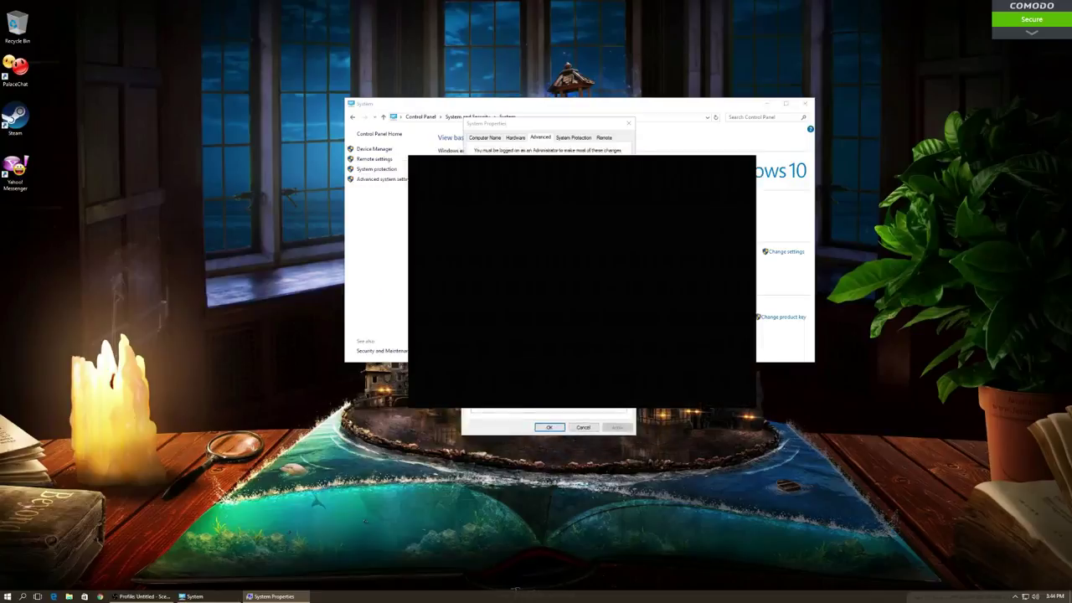
left_click(551, 428)
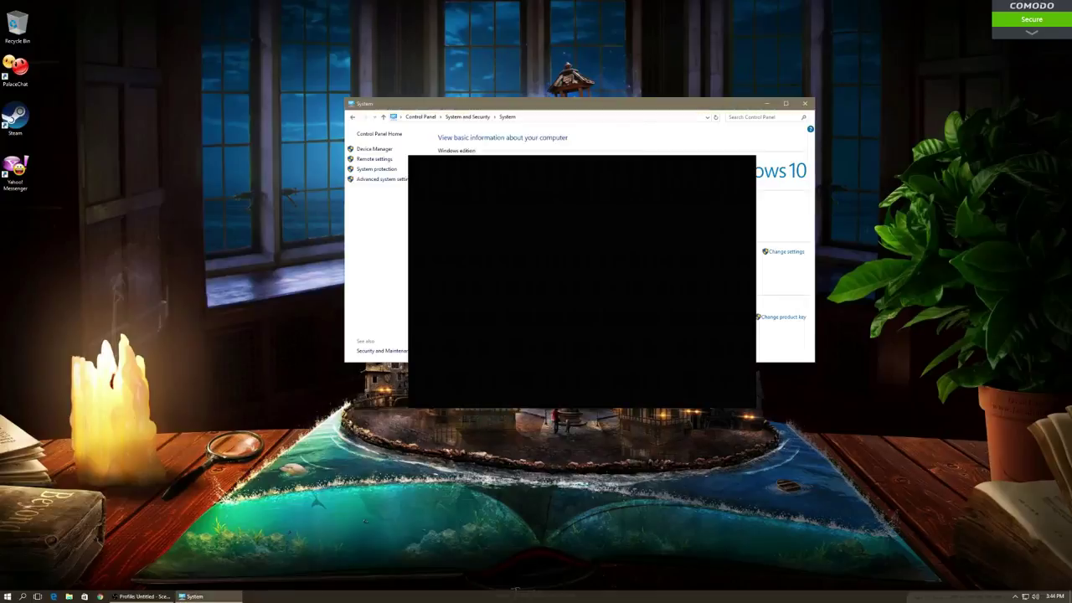
left_click_drag(642, 107, 621, 160)
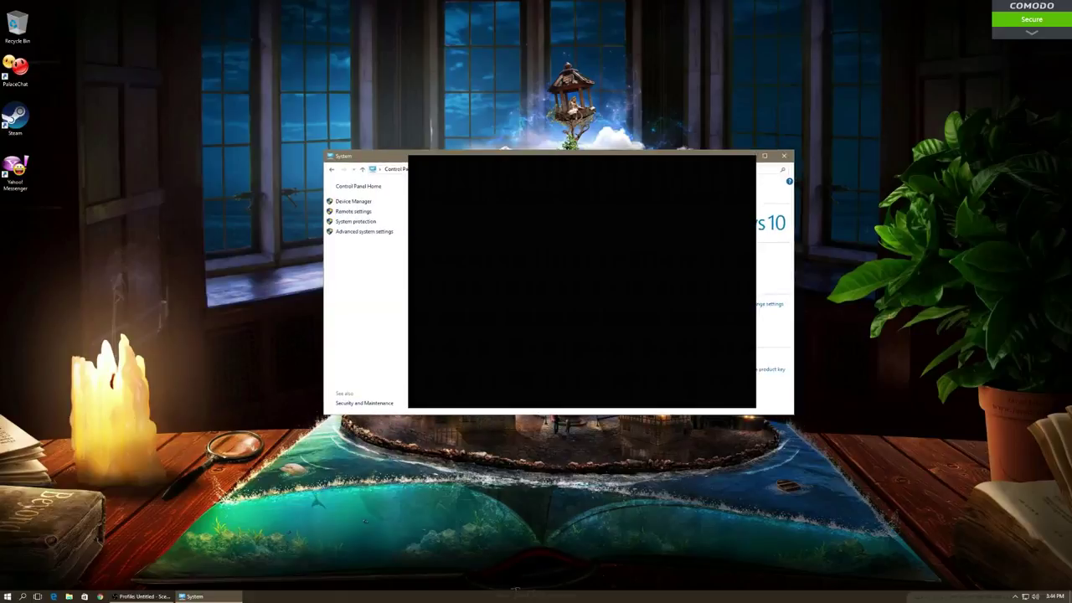
left_click(783, 156)
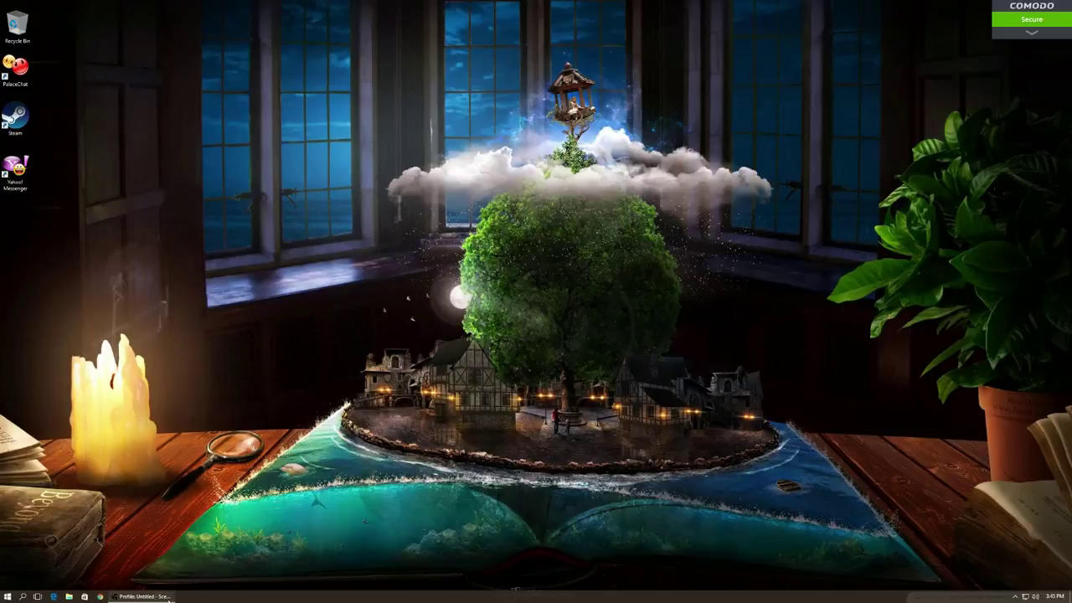
Step: Switch to Open Broadcaster Software, minimize and restore its window, and reposition it on the desktop
left_click(144, 596)
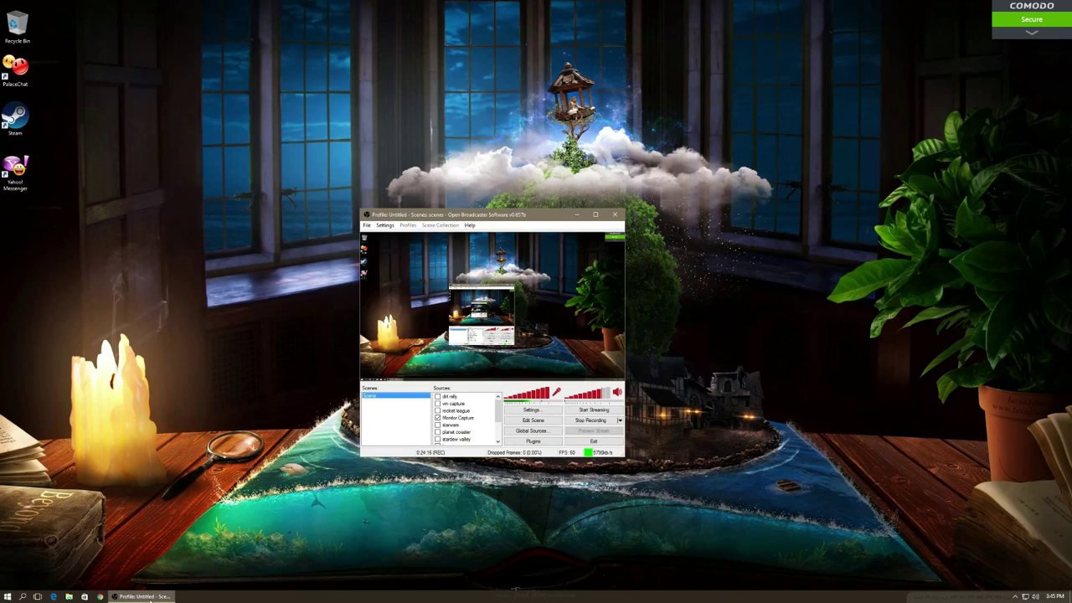
left_click(577, 214)
left_click(144, 597)
left_click_drag(523, 215, 603, 201)
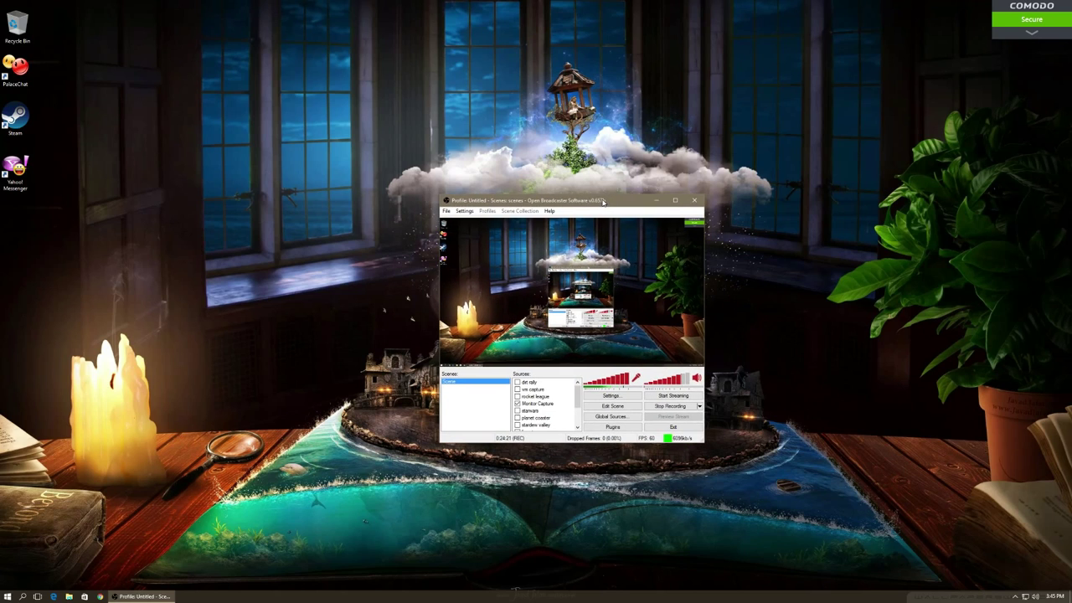